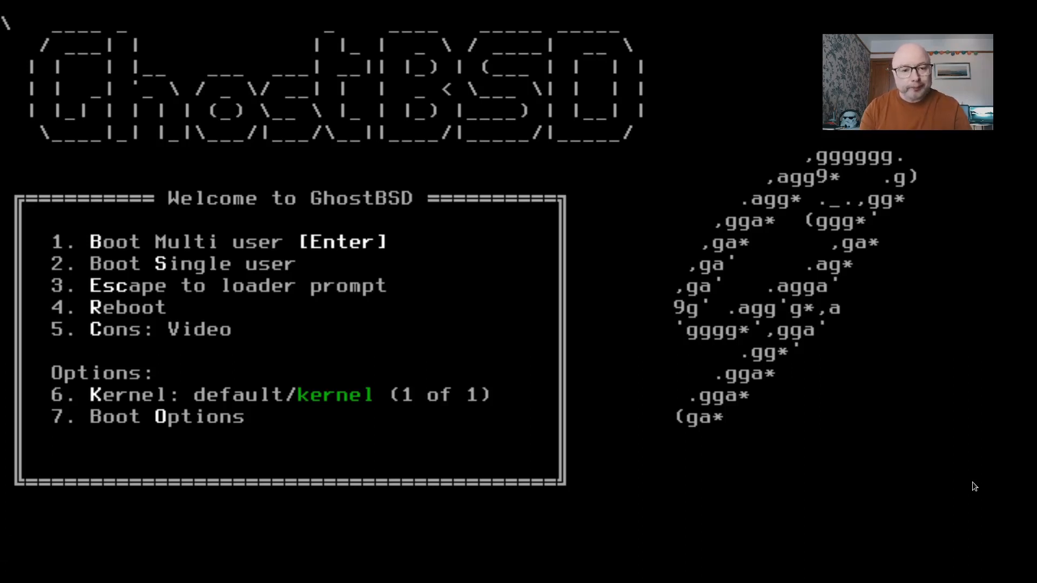
# Boot GhostBSD in multi-user mode from the boot loader
pyautogui.press('Return')
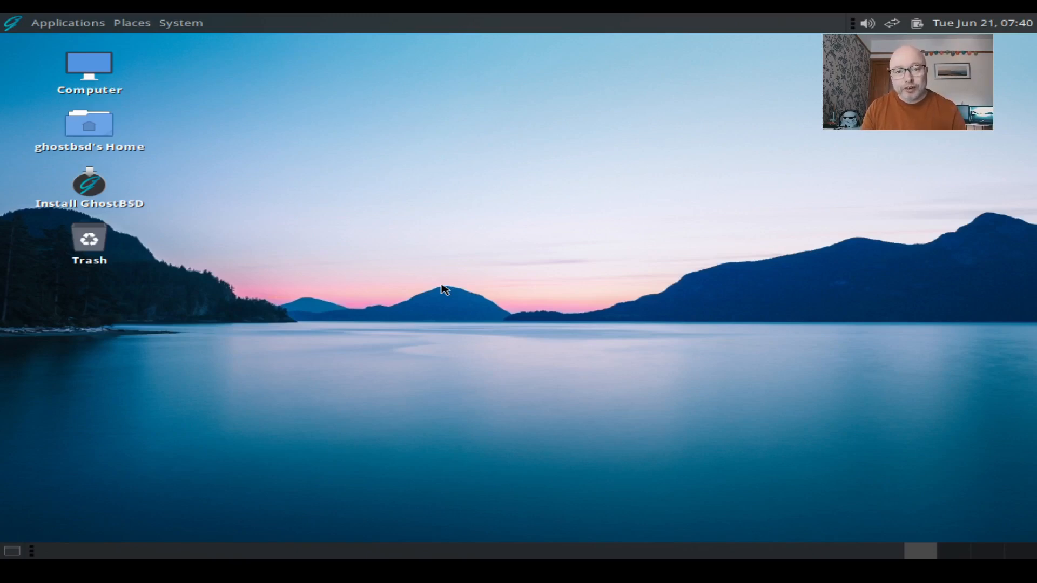
# Launch the GhostBSD installer from the desktop and keep English as the language
pyautogui.click(96, 197)
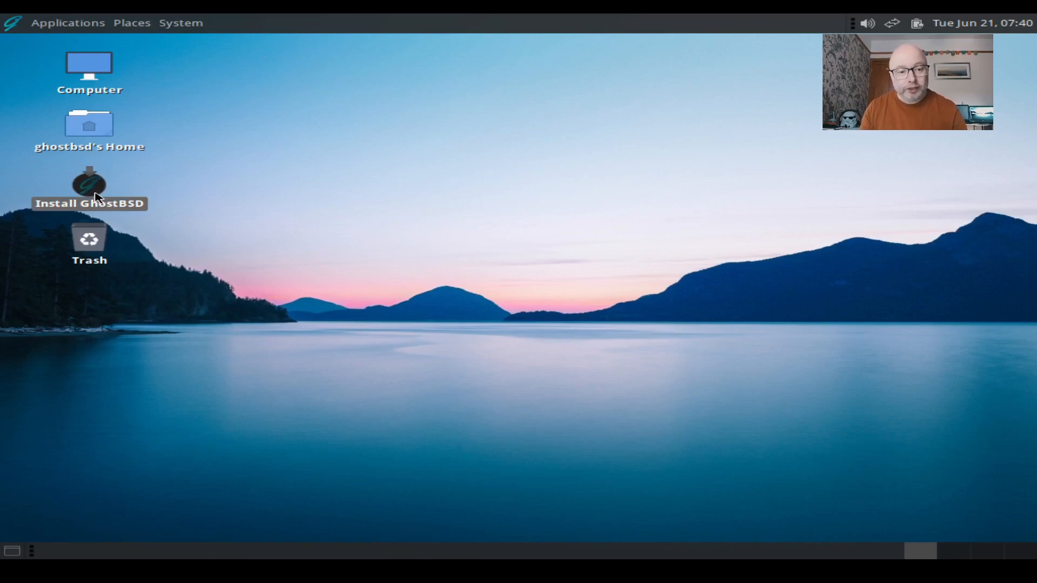
pyautogui.doubleClick(89, 186)
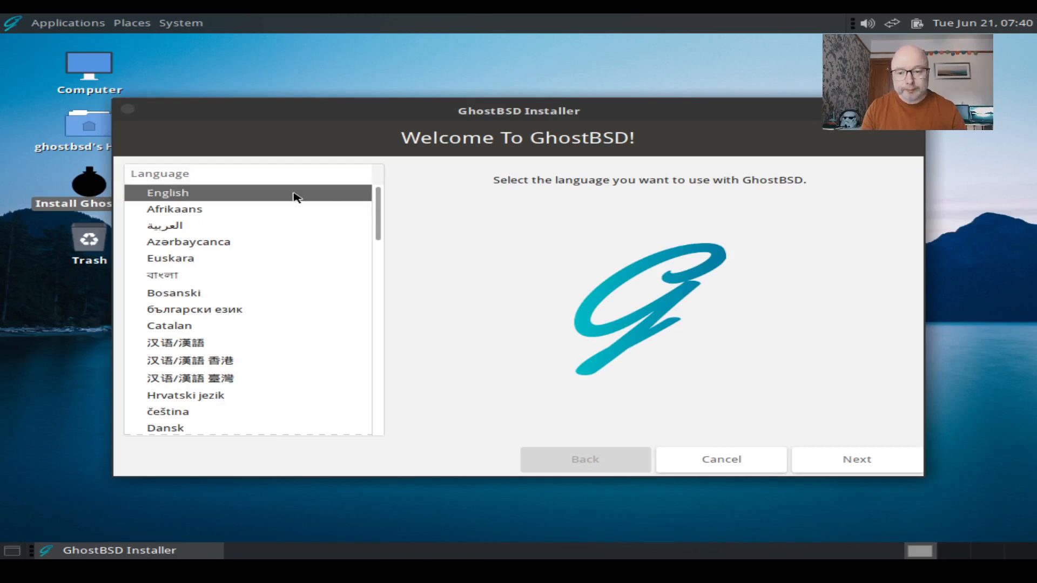
pyautogui.click(869, 461)
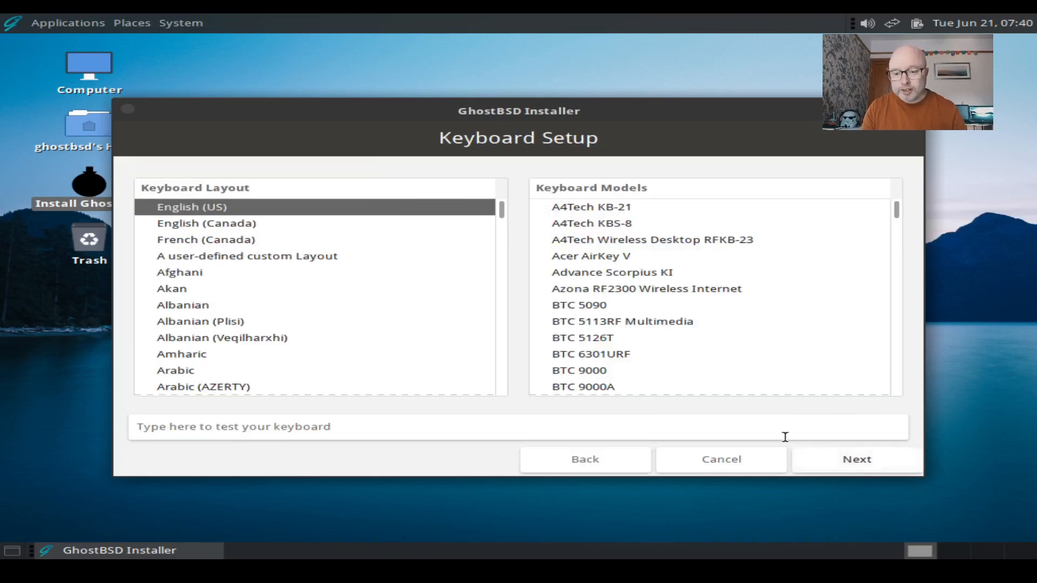
# Pick English (UK) from the Keyboard Layout list
pyautogui.scroll(-15, 343, 308)
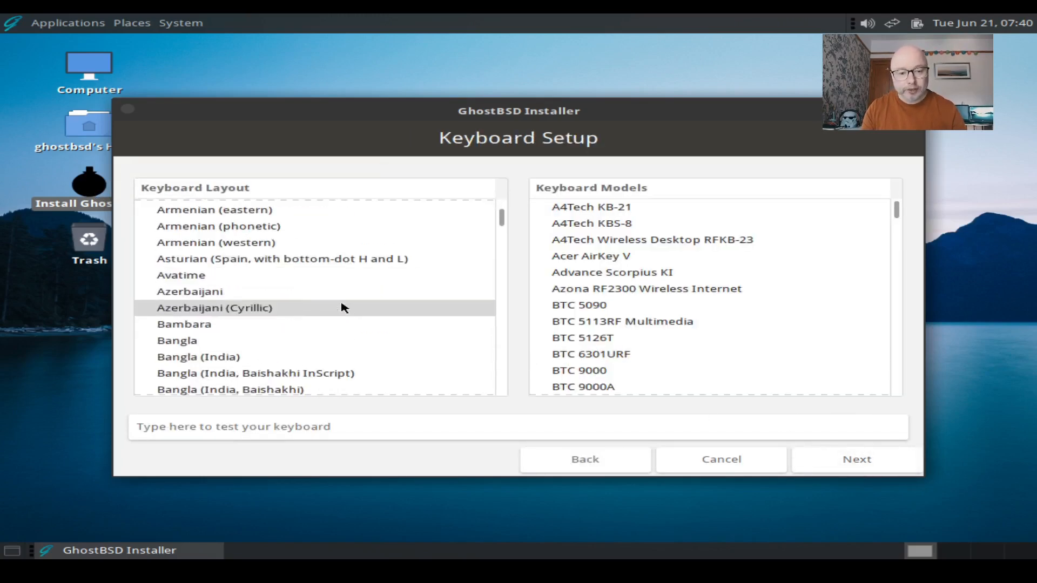
pyautogui.scroll(-16, 342, 307)
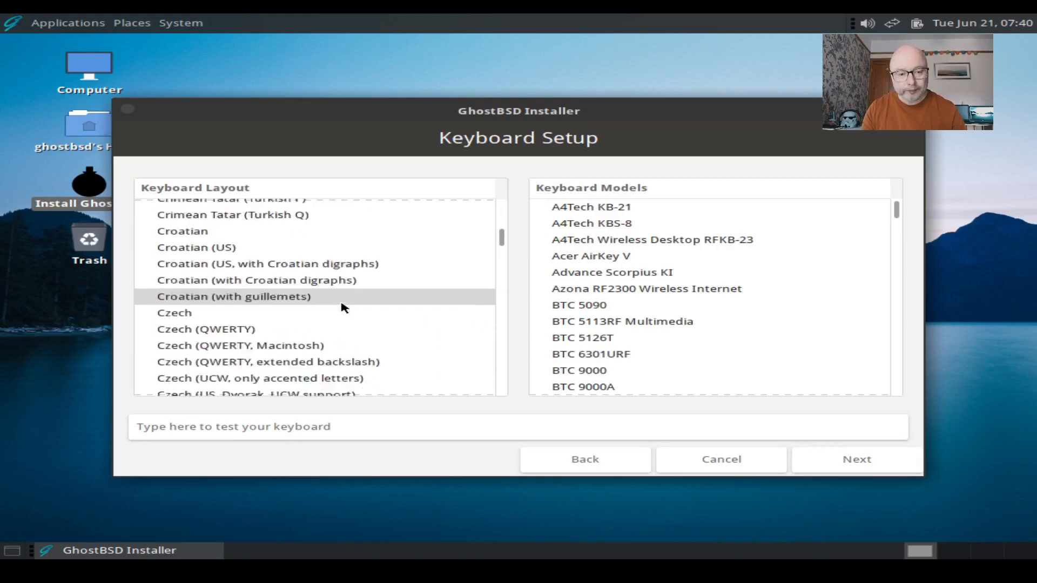
pyautogui.scroll(-5, 343, 308)
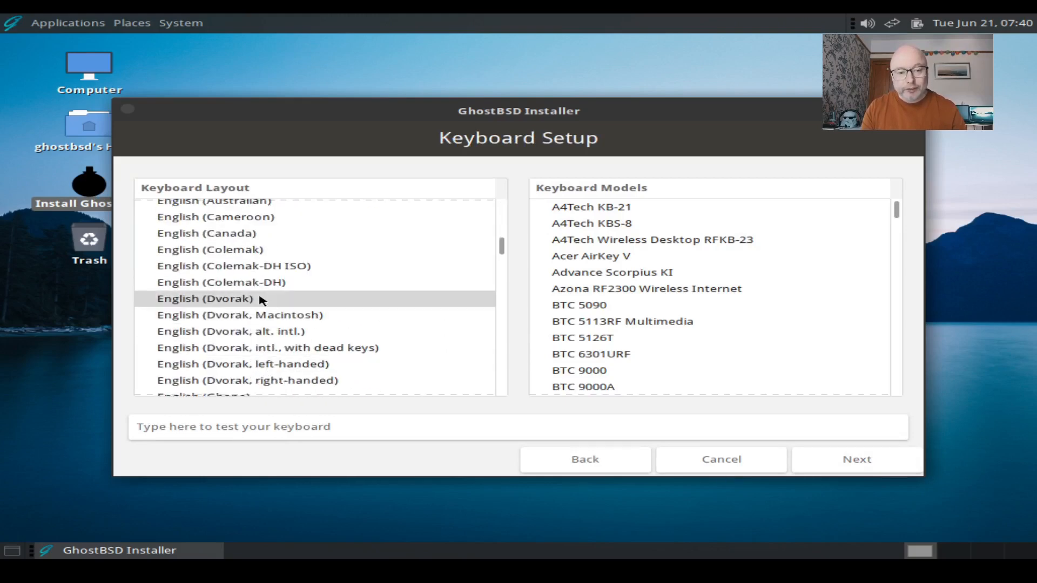
pyautogui.scroll(-2, 261, 299)
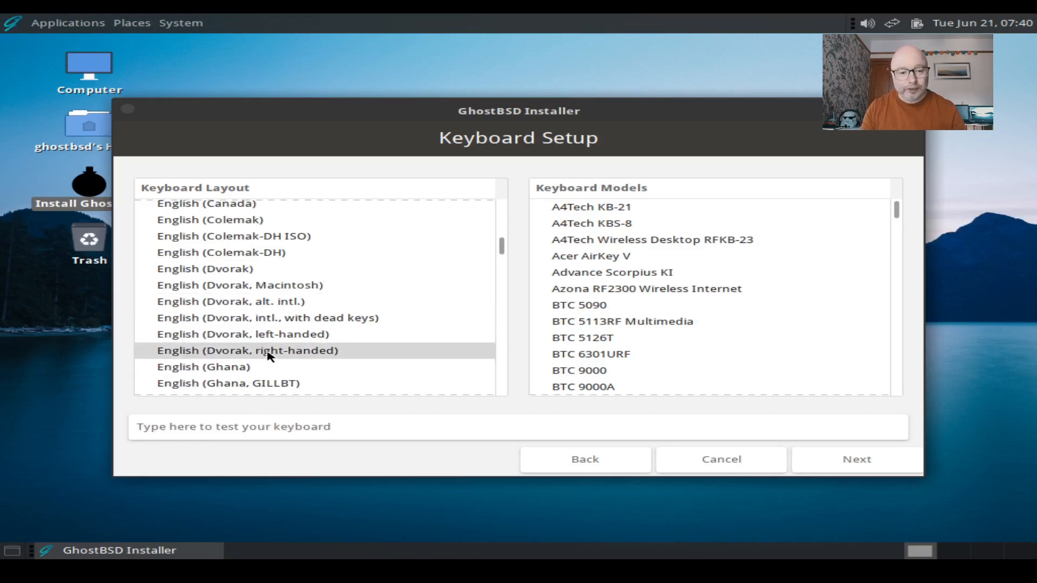
pyautogui.scroll(-2, 269, 357)
pyautogui.scroll(4, 270, 361)
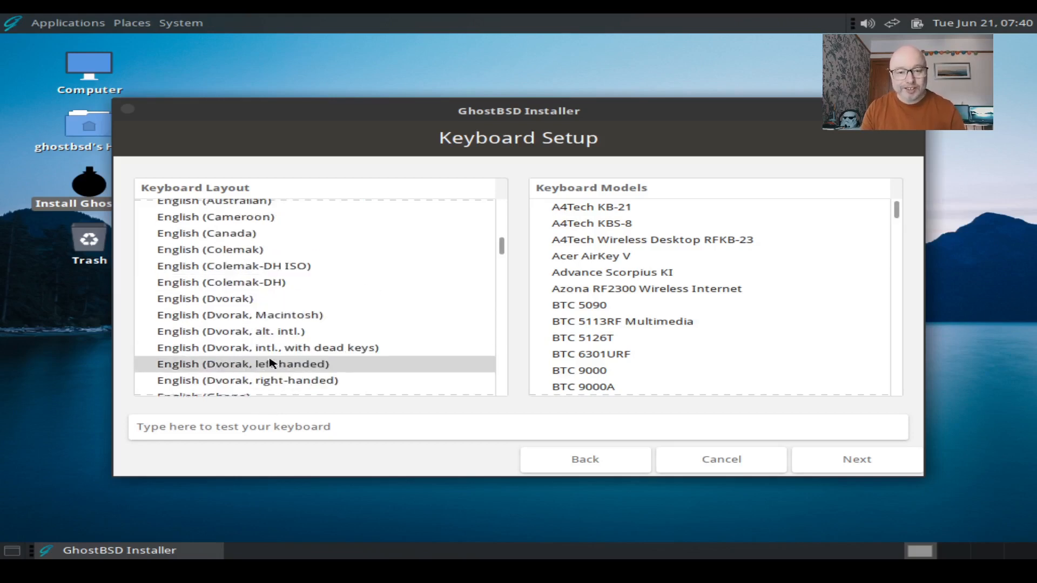
pyautogui.scroll(-6, 269, 362)
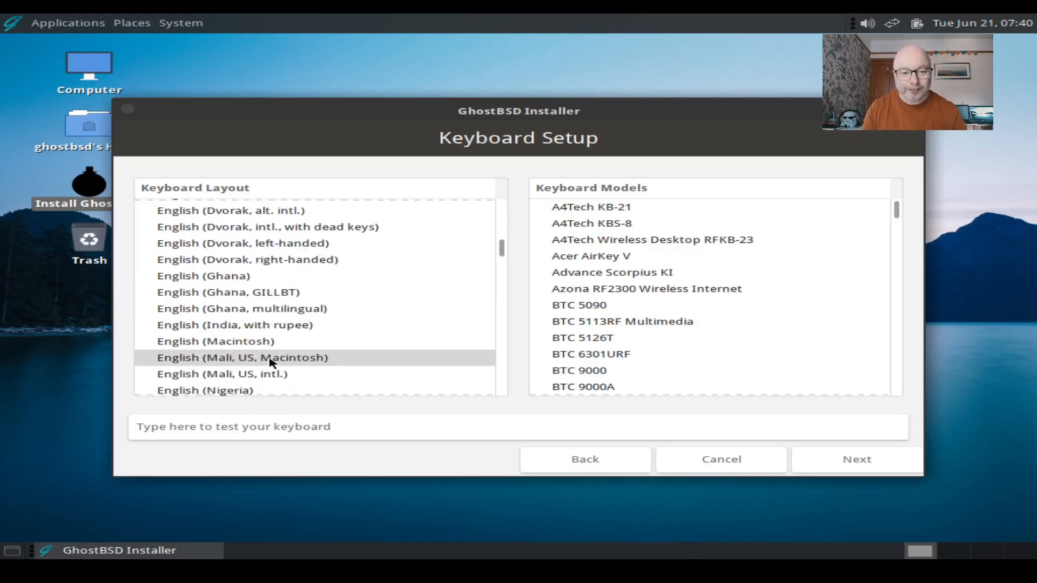
pyautogui.scroll(-1, 270, 363)
pyautogui.click(250, 354)
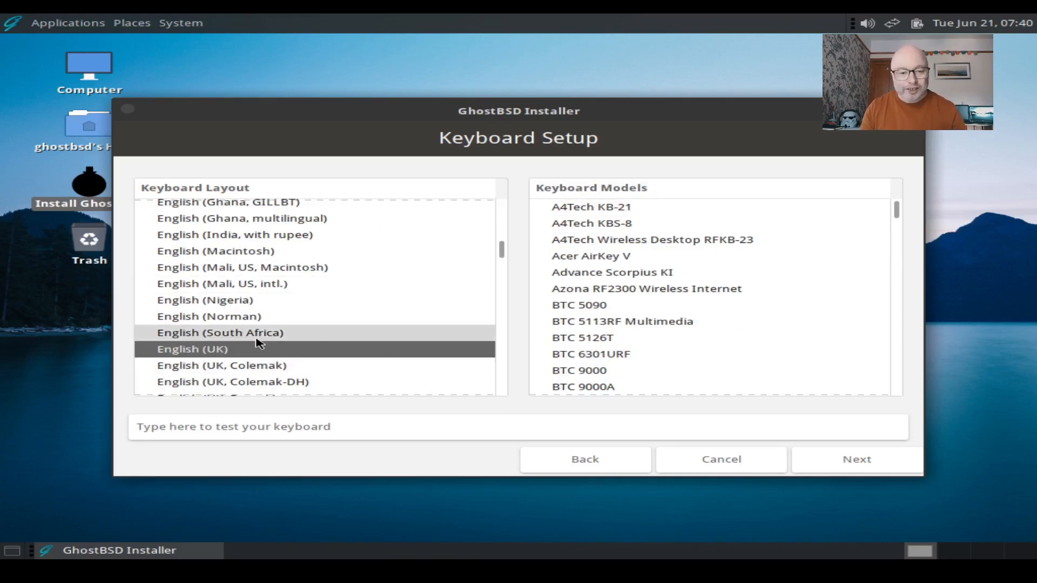
# Confirm the keyboard layout and set the time zone to Europe/London
pyautogui.click(898, 472)
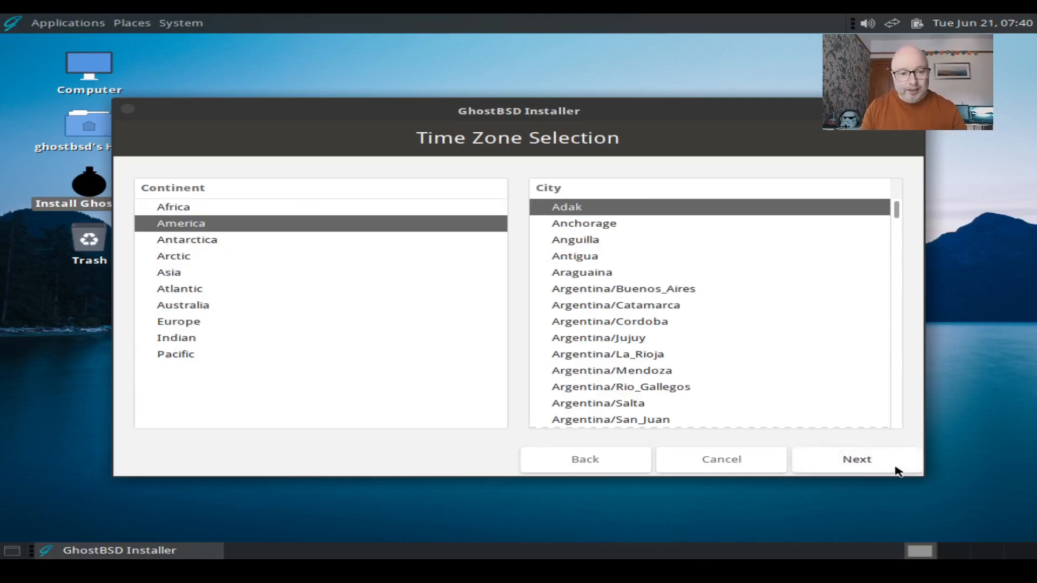
pyautogui.click(247, 322)
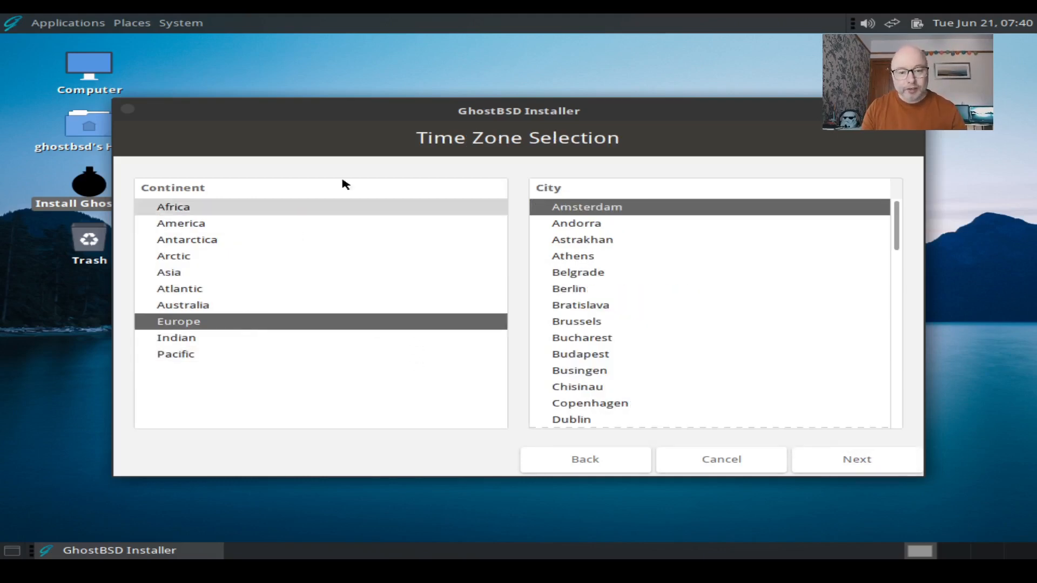
pyautogui.scroll(-5, 700, 377)
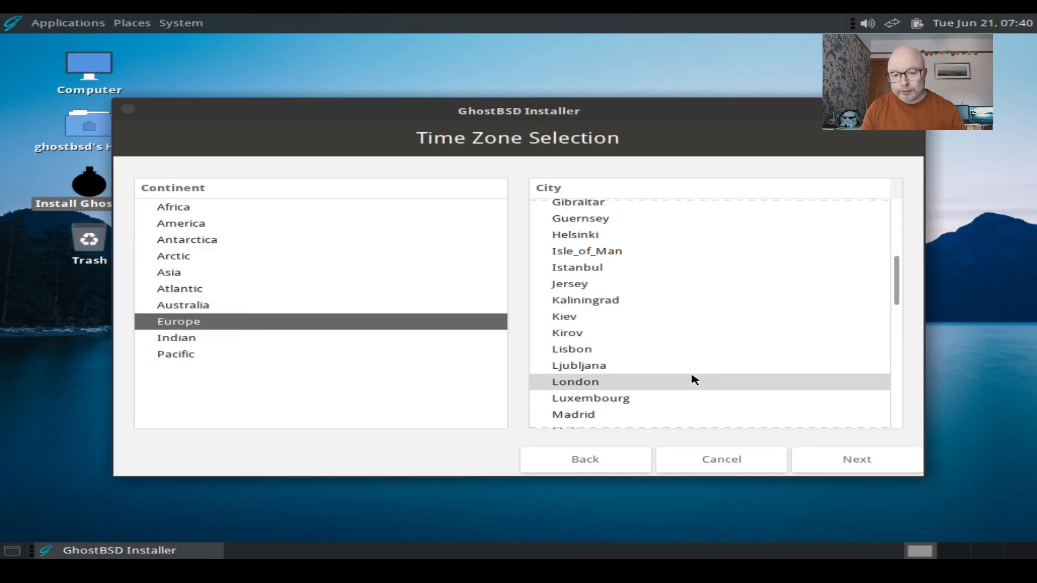
pyautogui.click(570, 387)
pyautogui.click(873, 463)
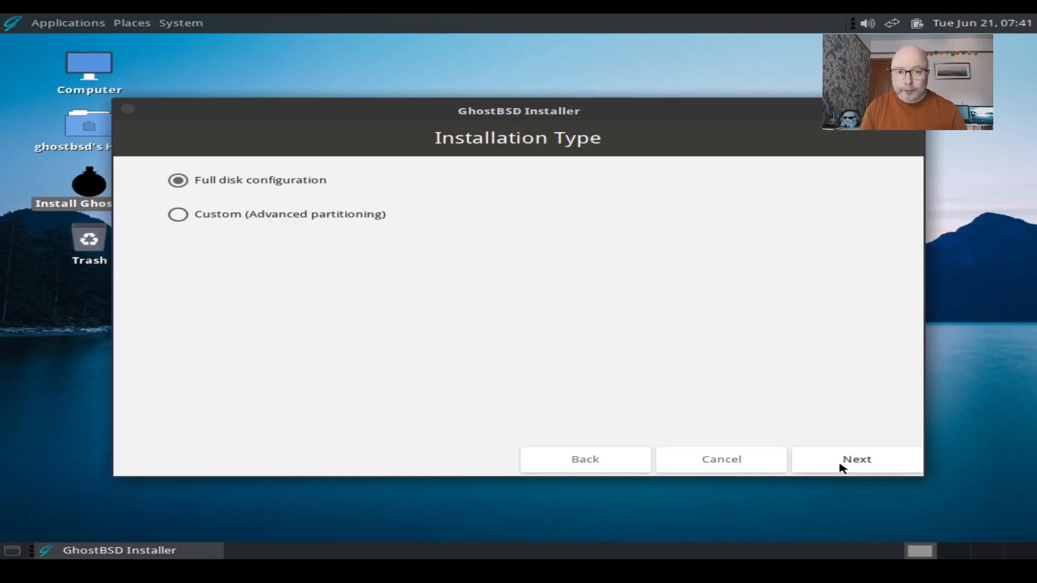
# Use full disk configuration with a ZFS pool on drive ada0
pyautogui.click(842, 467)
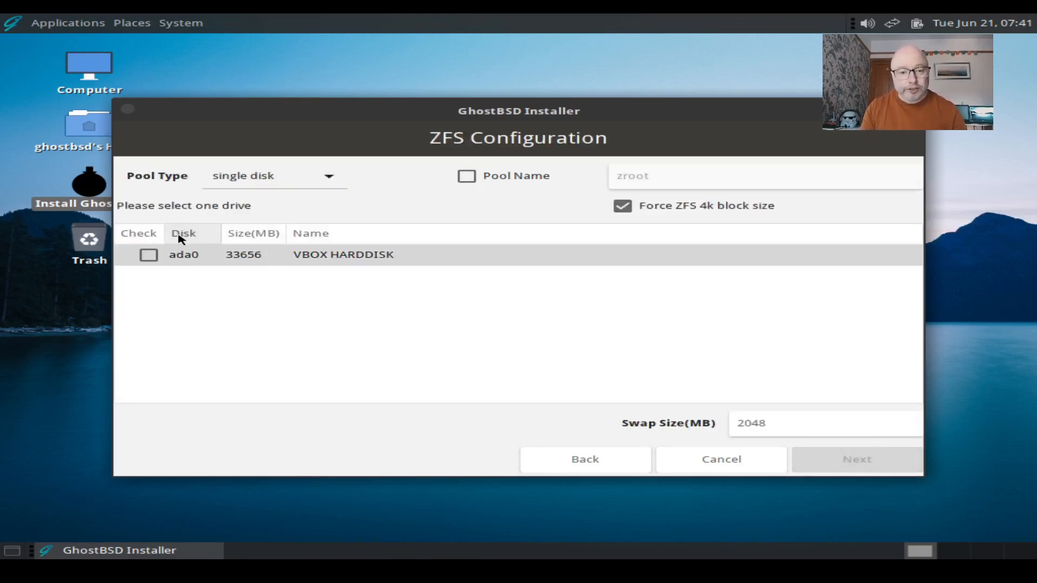
pyautogui.click(149, 258)
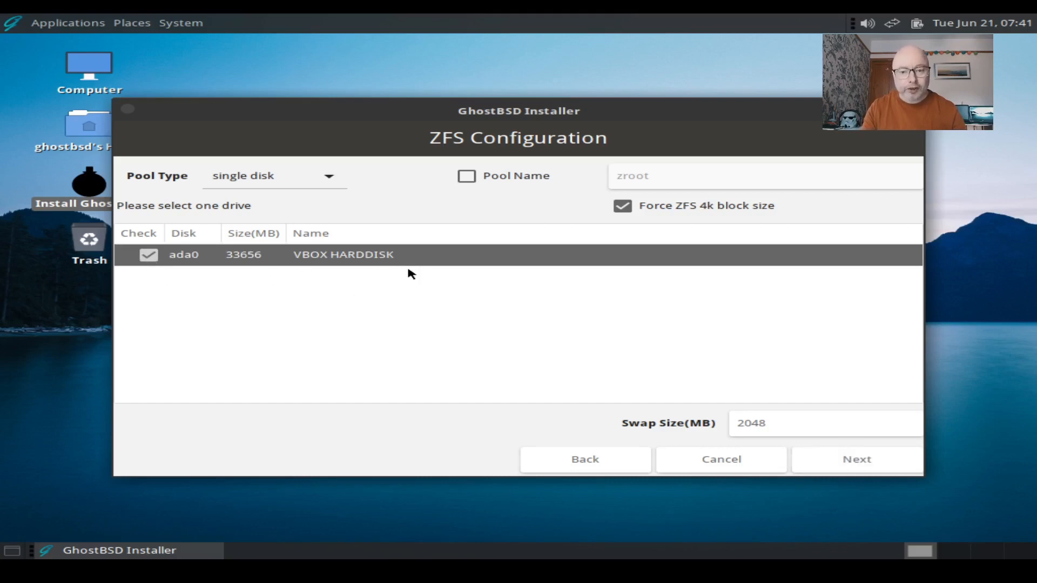
pyautogui.click(851, 464)
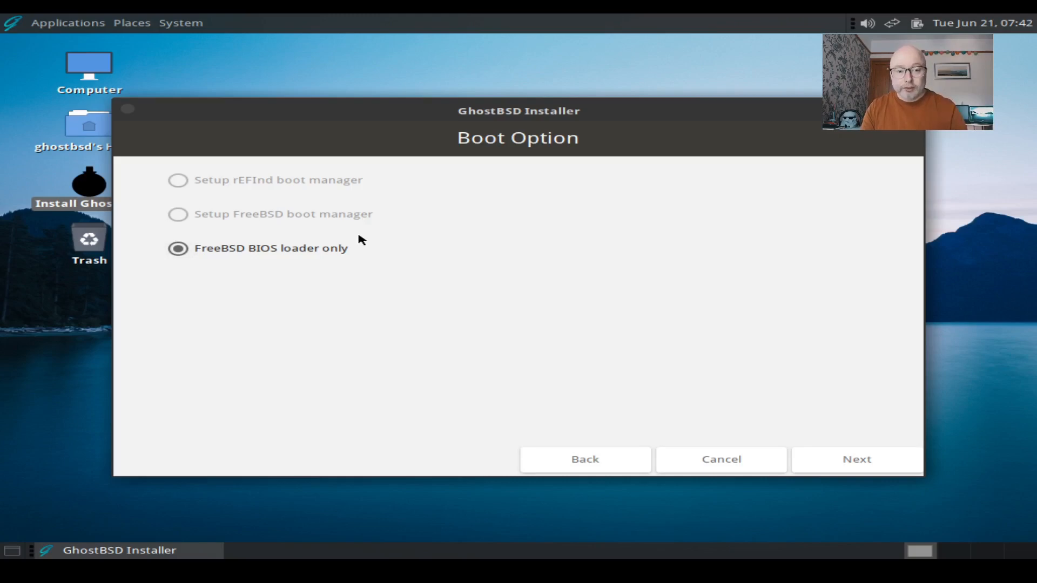
# Accept the BIOS loader boot option, then set and confirm the root password
pyautogui.click(870, 460)
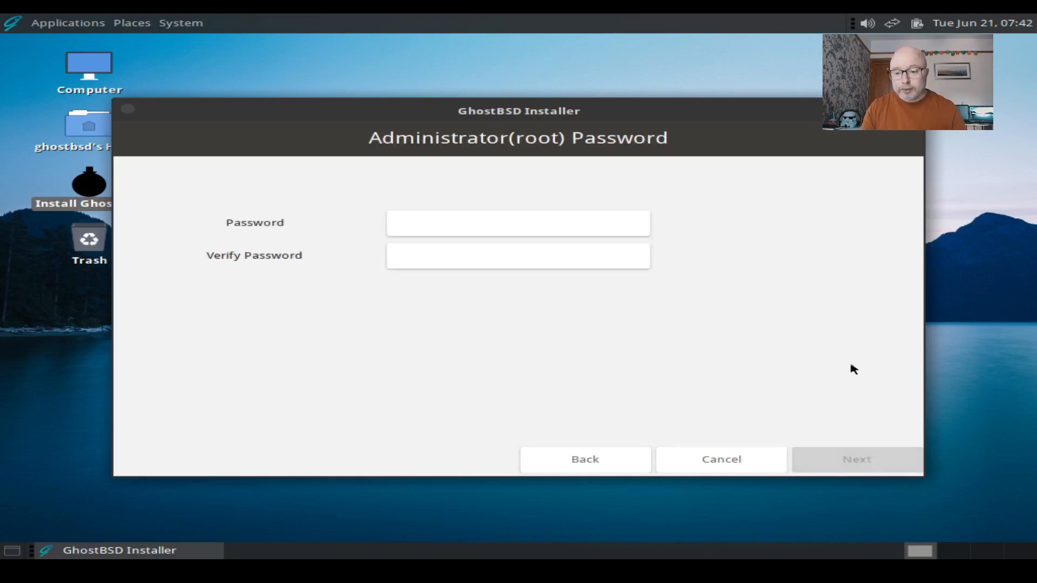
pyautogui.click(456, 217)
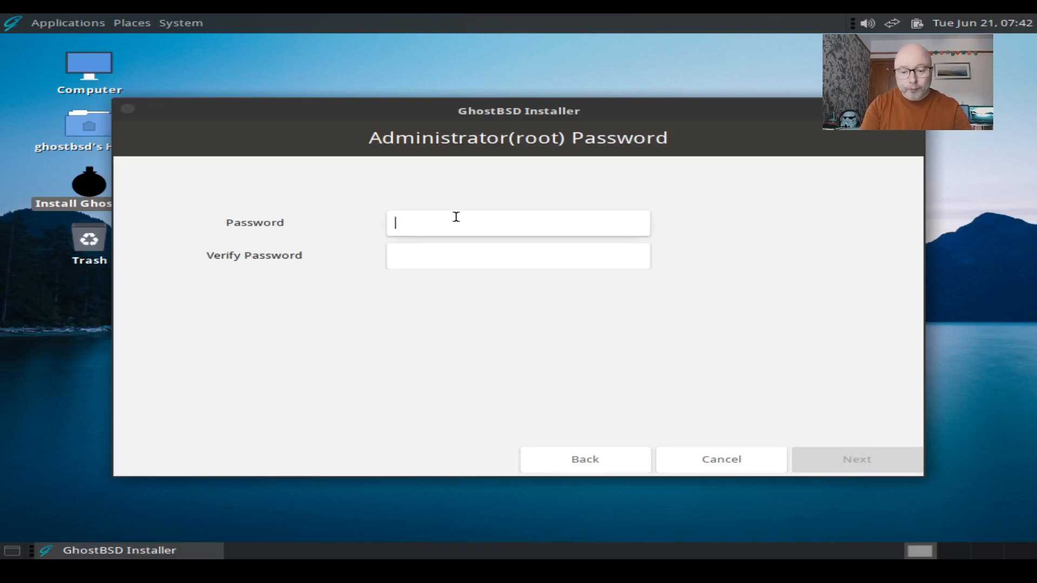
pyautogui.write('••••')
pyautogui.click(414, 252)
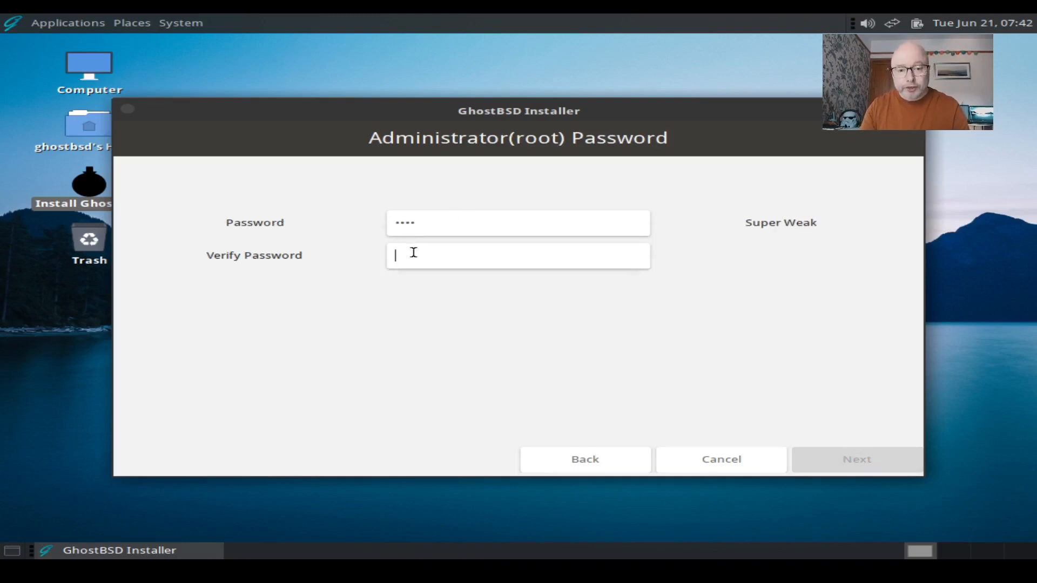
pyautogui.write('••••')
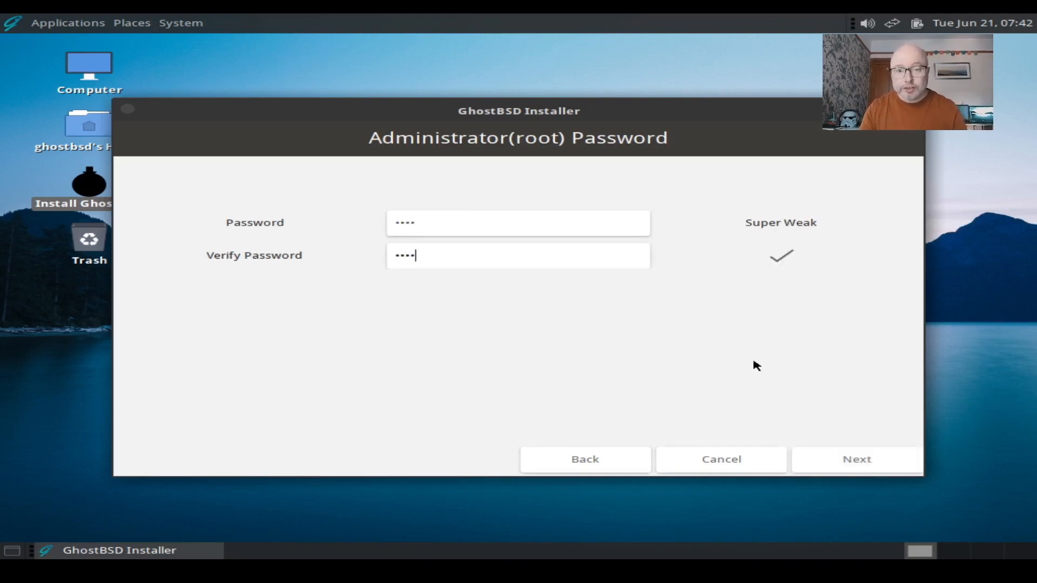
pyautogui.click(853, 463)
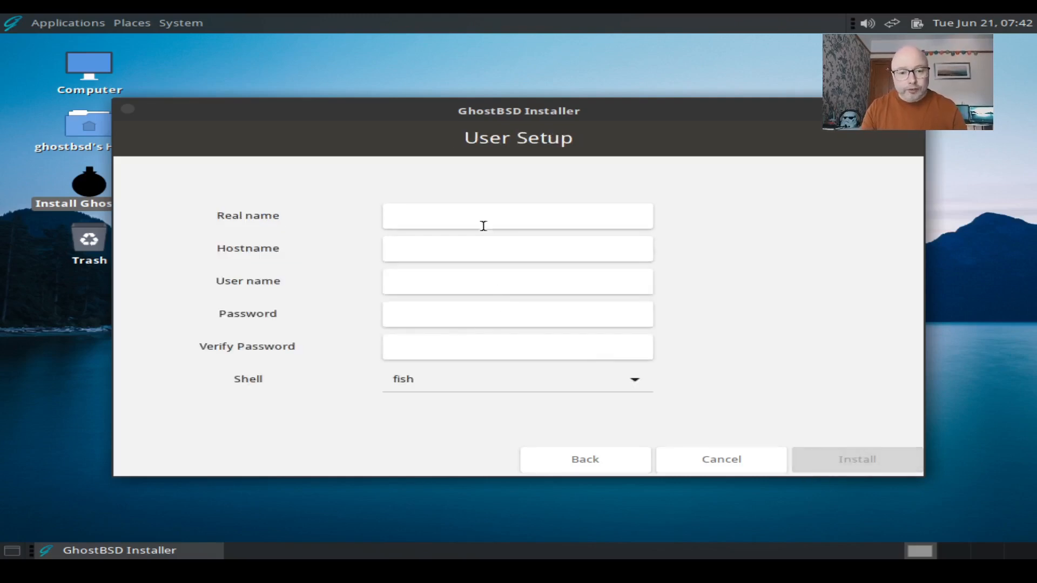
# Enter the user's real name, set and confirm the user password, and start installing
pyautogui.write('techiechap')
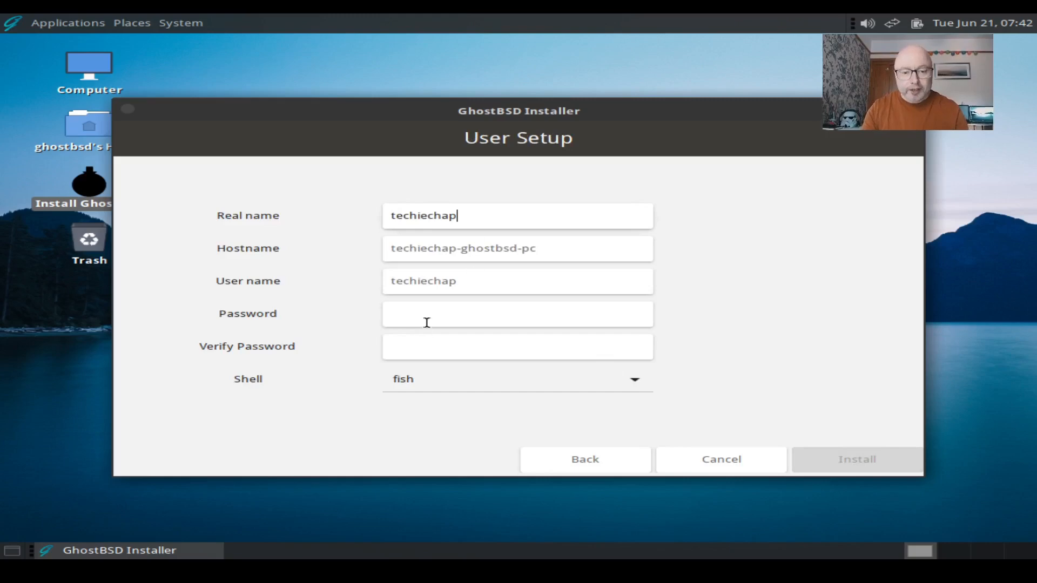
pyautogui.click(408, 312)
pyautogui.write('pass')
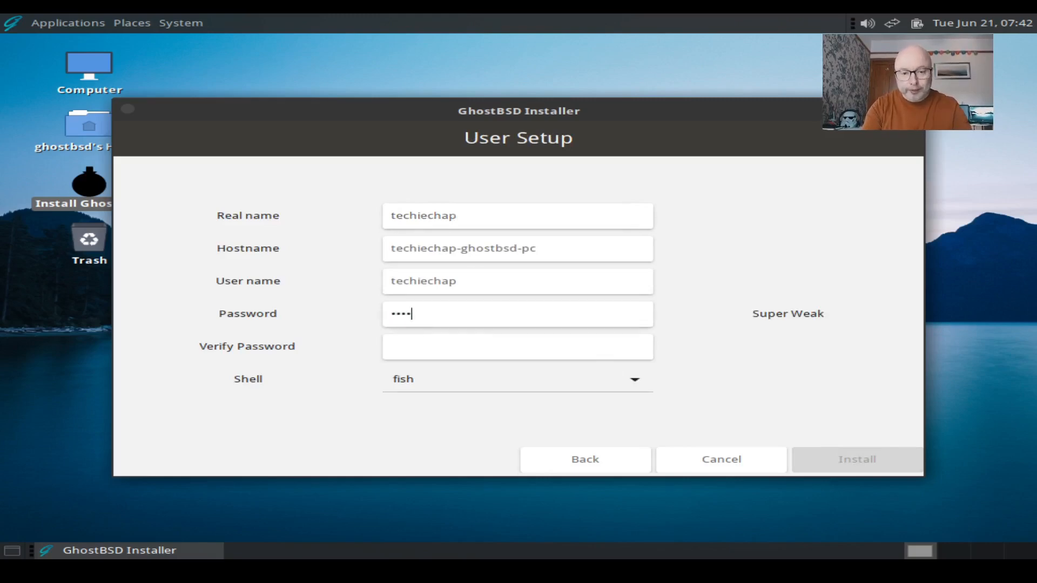
pyautogui.click(422, 343)
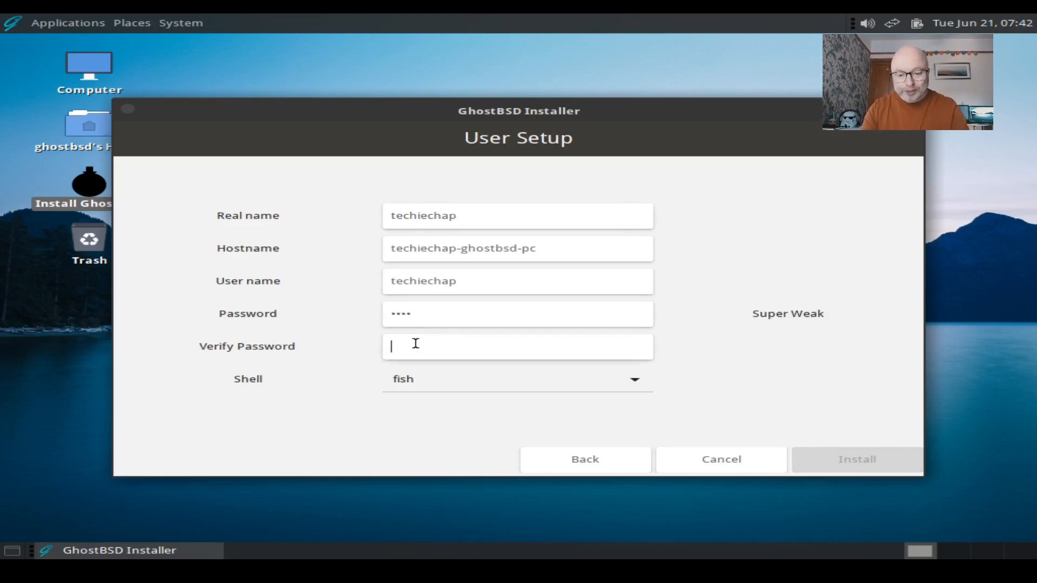
pyautogui.write('pass')
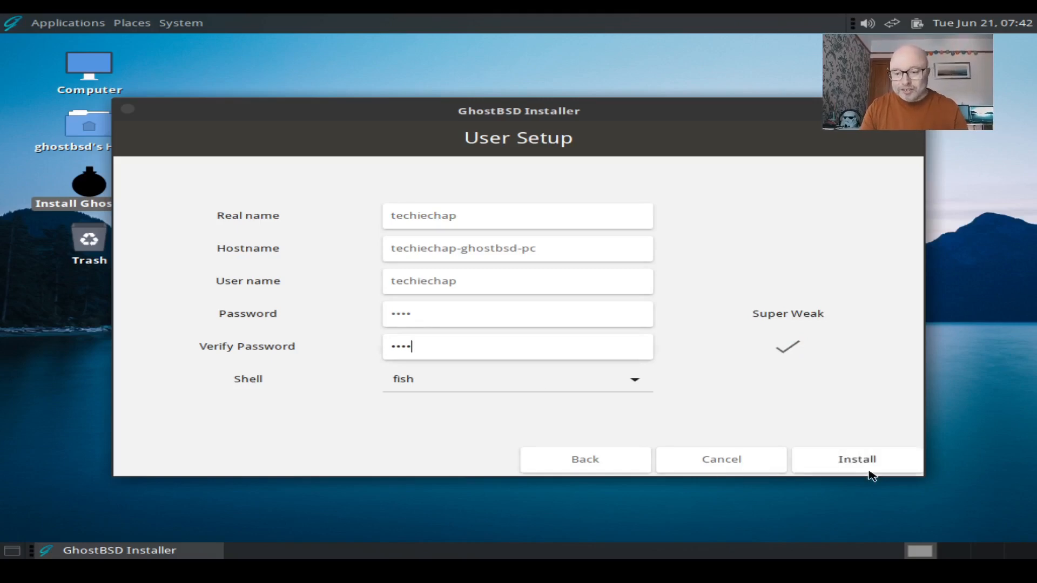
pyautogui.click(869, 471)
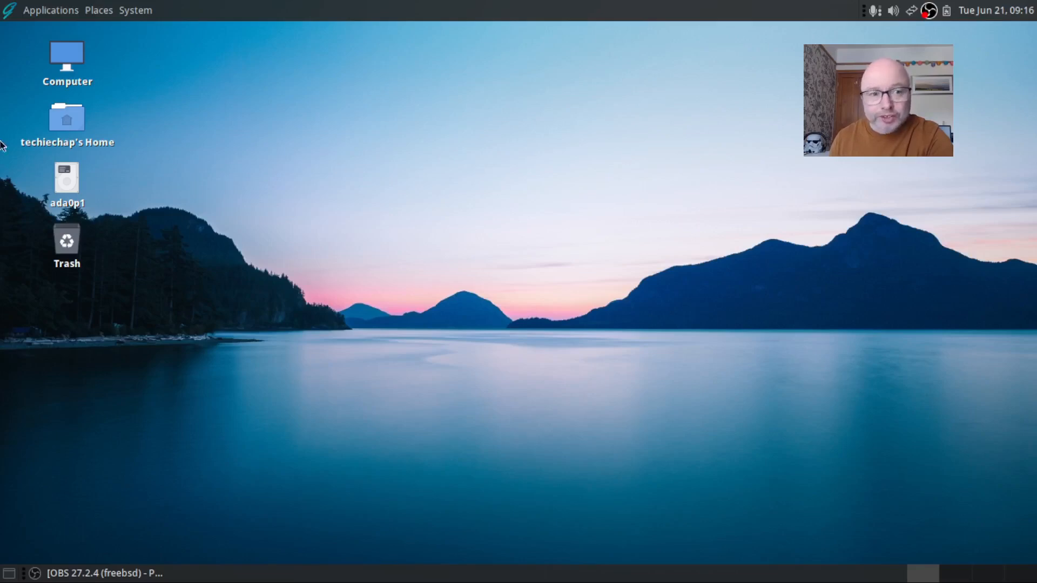
# Launch MATE System Monitor from Applications > System Tools and nudge its window upward
pyautogui.click(69, 10)
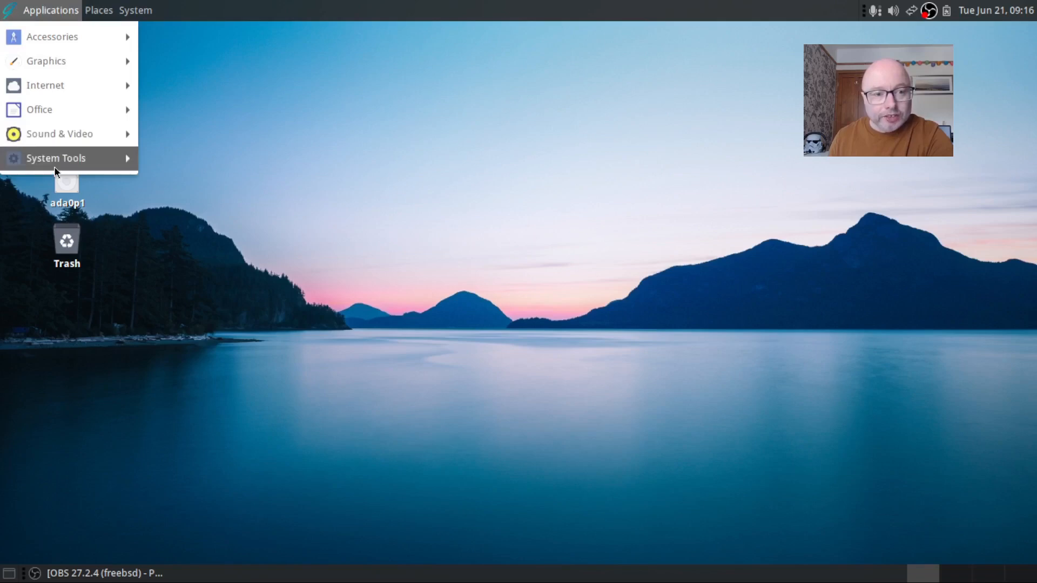
pyautogui.moveTo(56, 168)
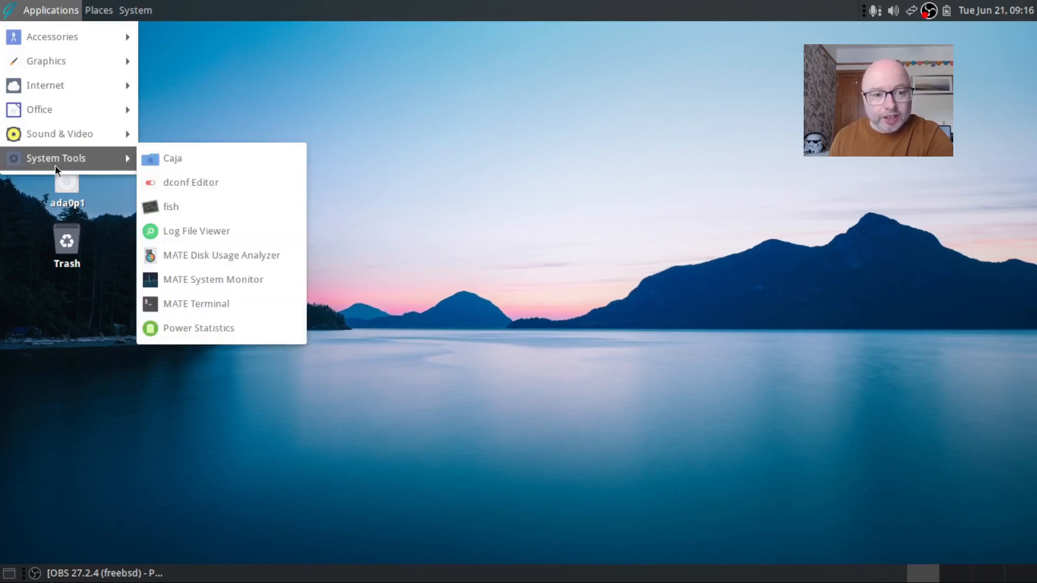
pyautogui.click(199, 282)
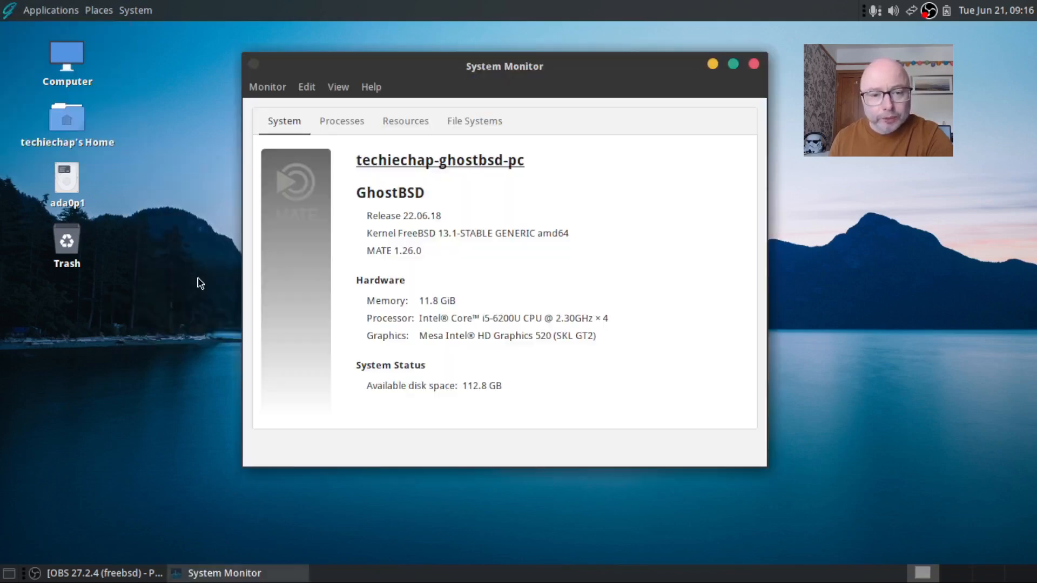
pyautogui.moveTo(443, 64); pyautogui.dragTo(469, 48)
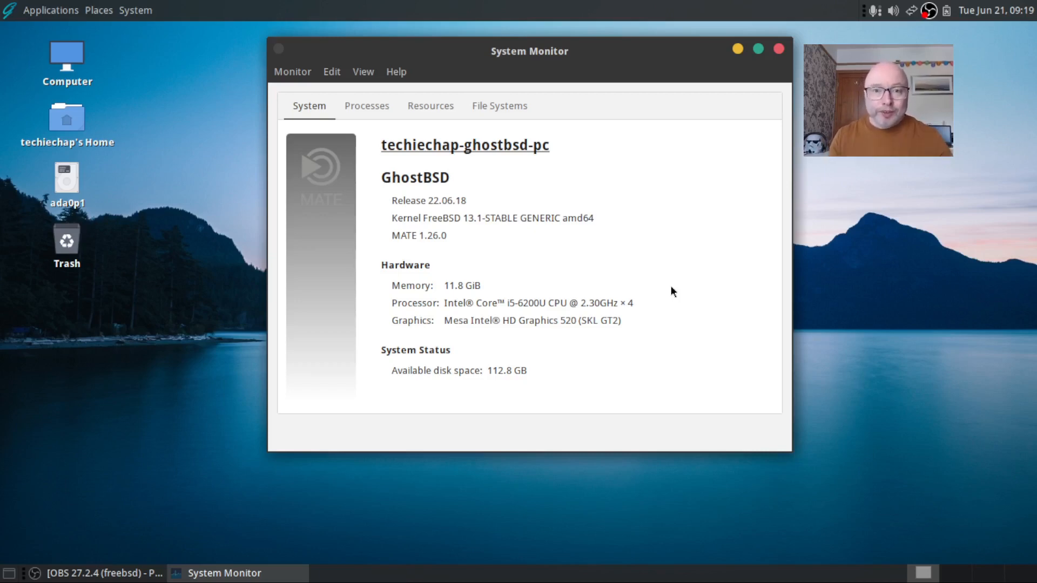
# Show the Resources graphs, narrow the System Monitor window and move it right
pyautogui.click(436, 109)
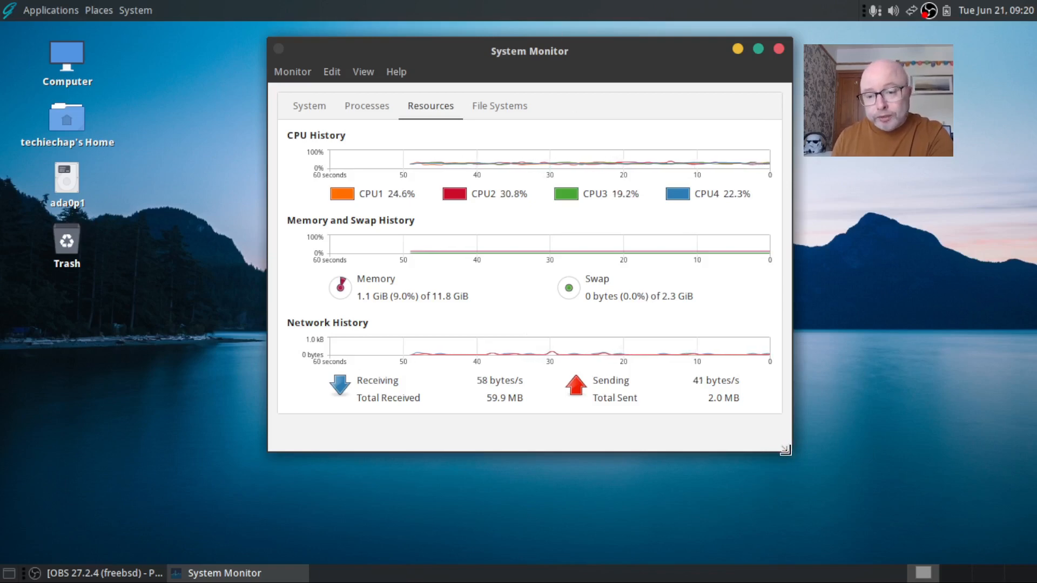
pyautogui.moveTo(789, 449); pyautogui.dragTo(747, 449)
pyautogui.moveTo(511, 52); pyautogui.dragTo(795, 49)
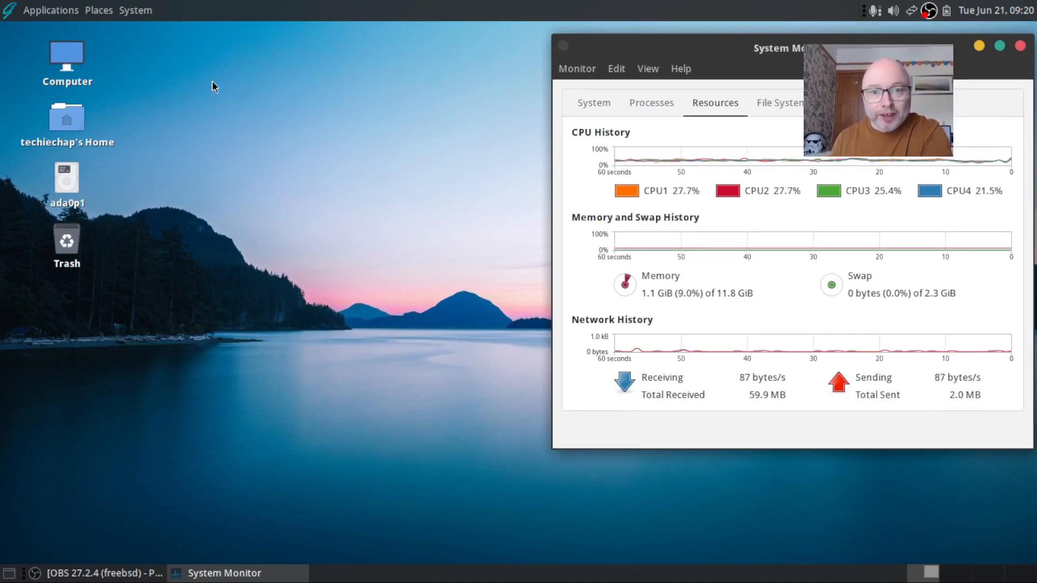
# Launch Software Station from System > Administration
pyautogui.click(135, 10)
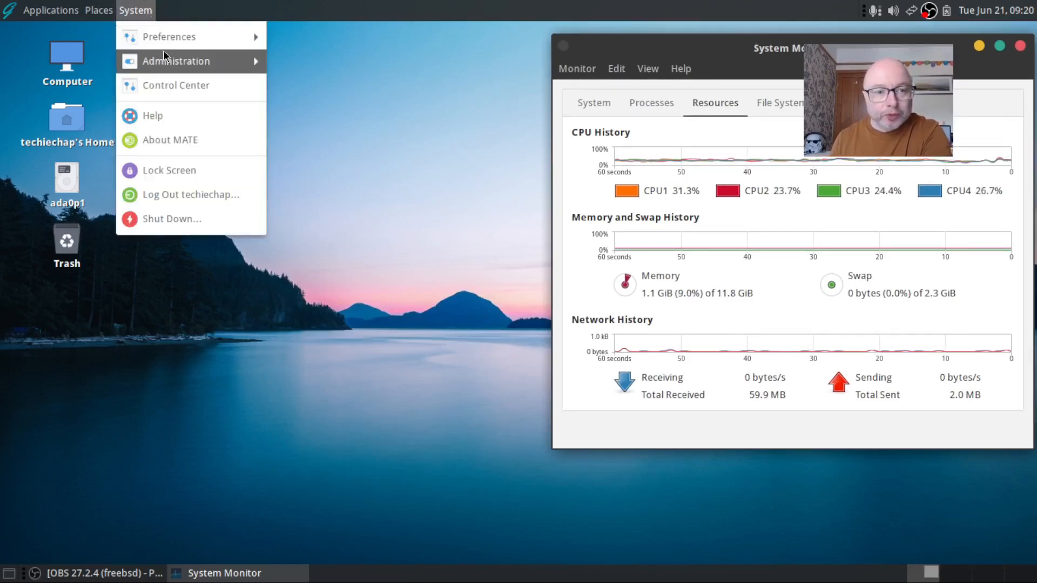
pyautogui.moveTo(164, 62)
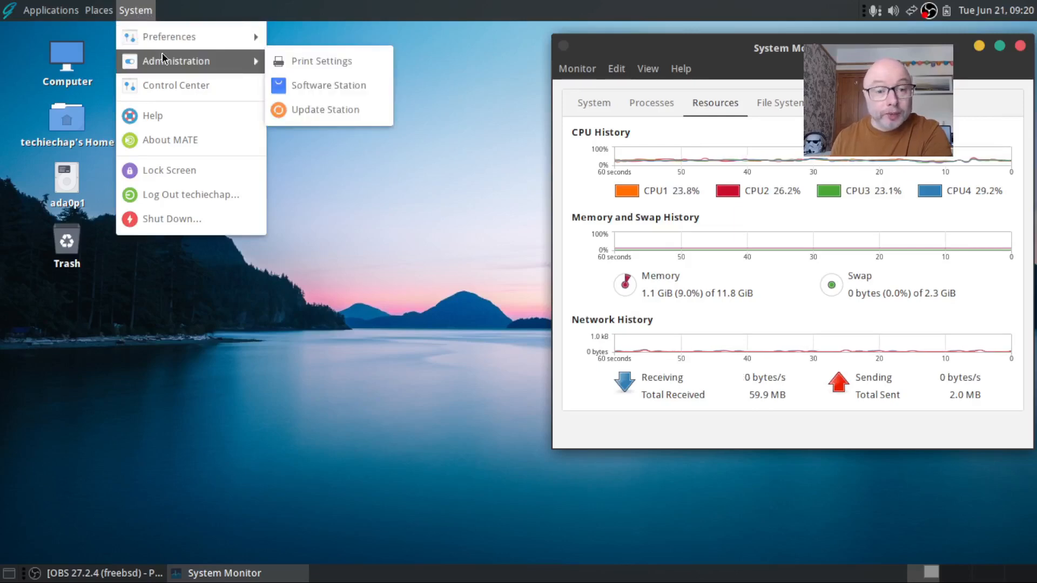
pyautogui.click(361, 86)
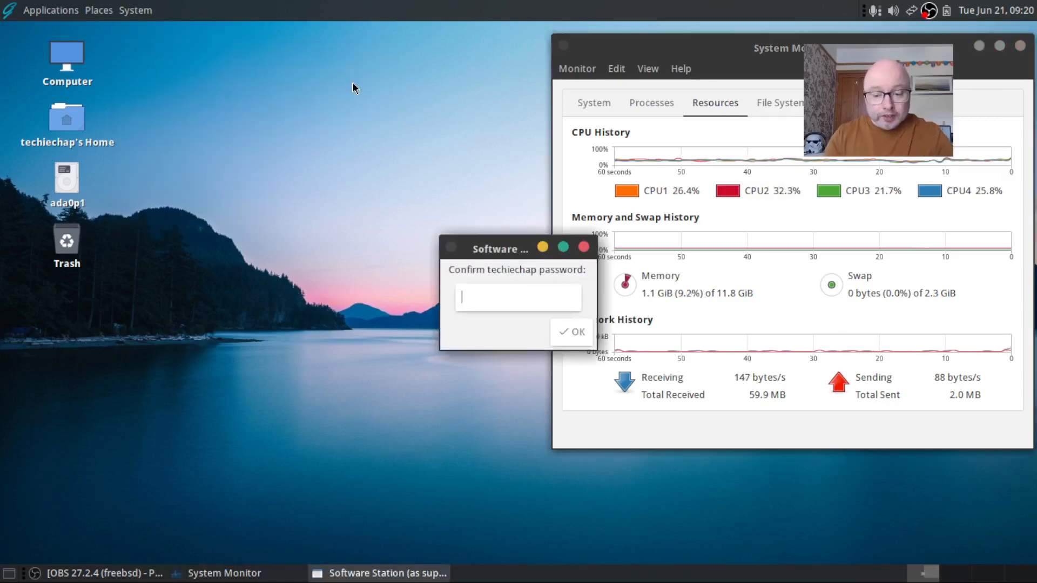
# Enter the account password to authorise Software Station
pyautogui.write('****')
pyautogui.press('Return')
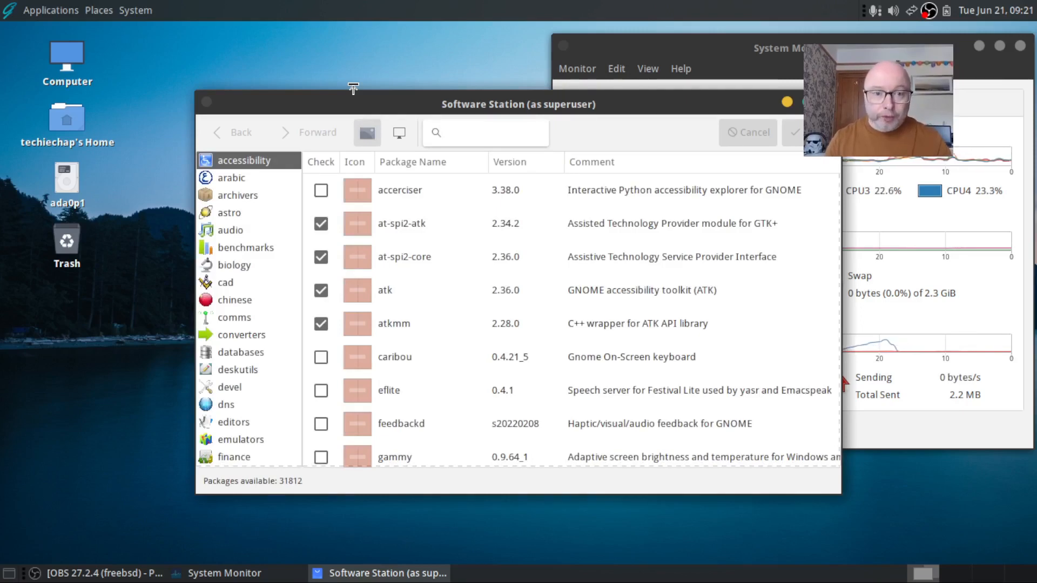
# Move the Software Station window left and focus its package search box
pyautogui.moveTo(394, 107); pyautogui.dragTo(308, 96)
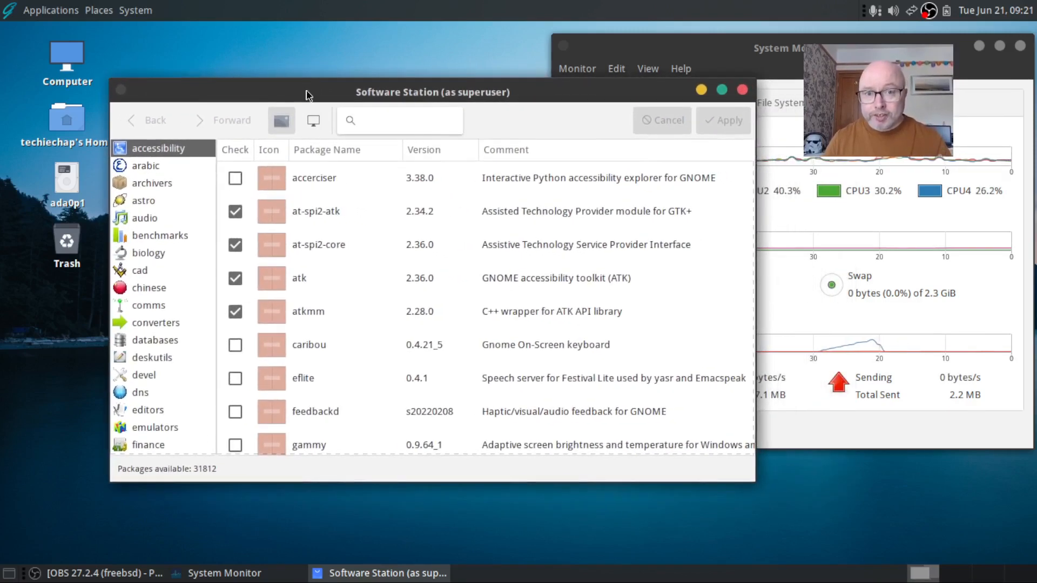
pyautogui.click(375, 118)
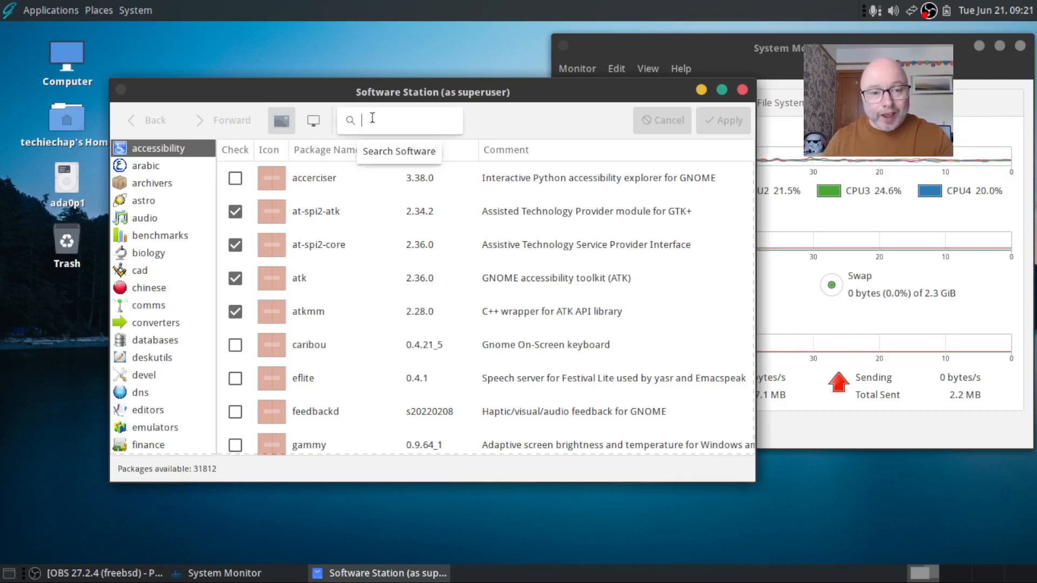
# Search for 'kdenl', tick kdenlive for installation, and apply the pending change
pyautogui.write('kde')
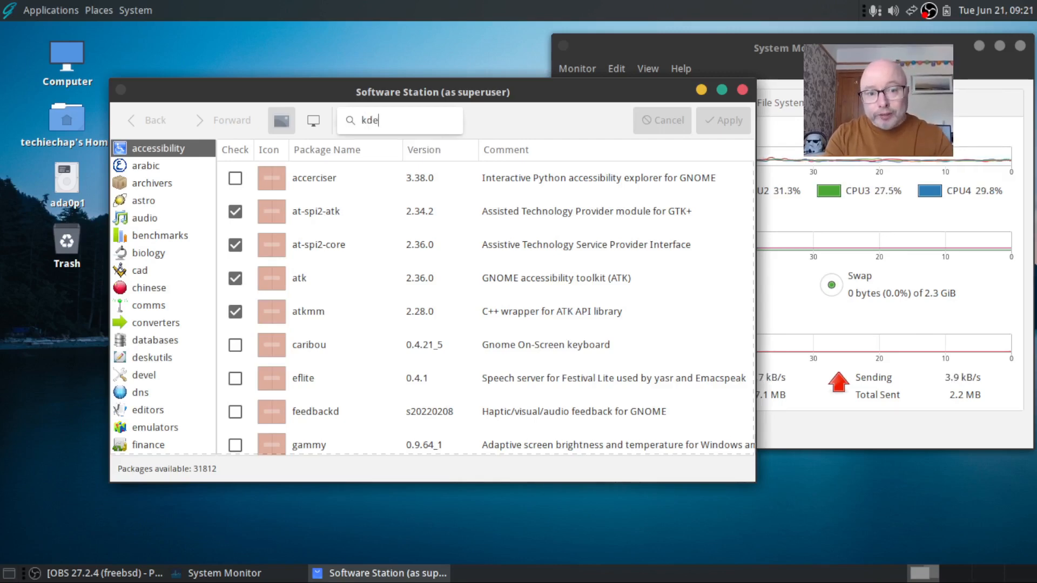
pyautogui.write('nl')
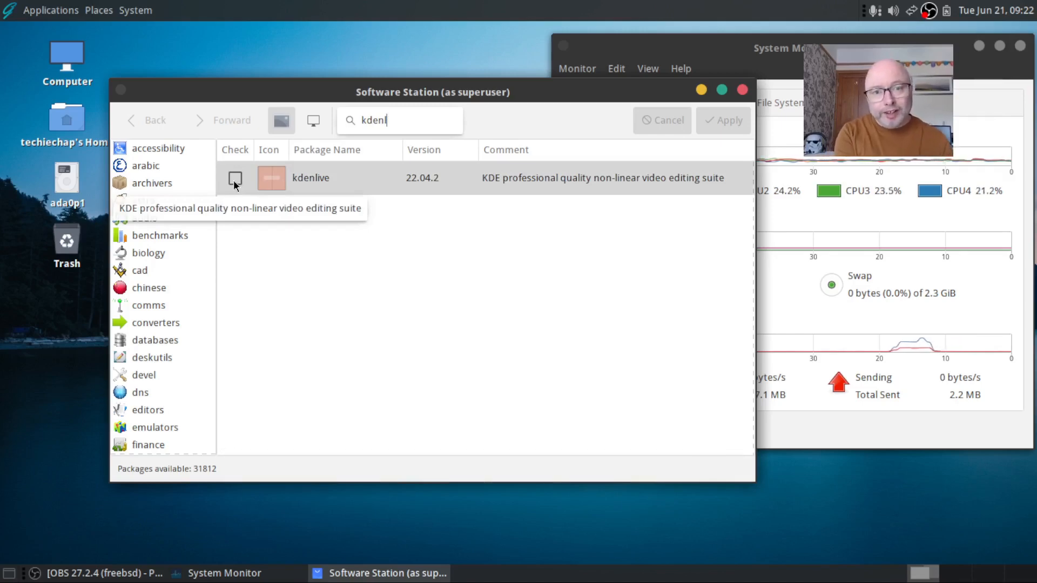
pyautogui.click(234, 178)
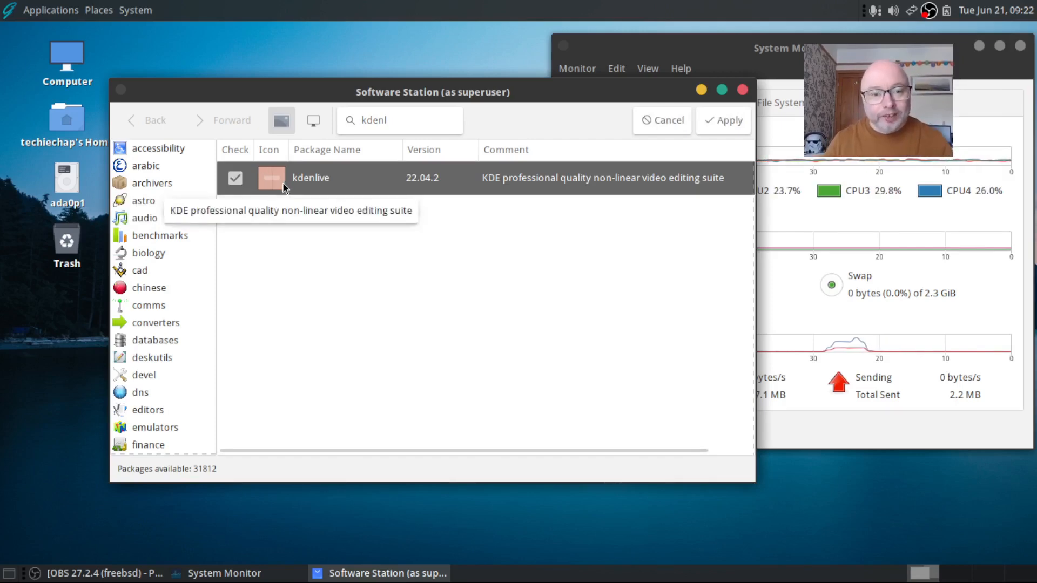
pyautogui.click(731, 122)
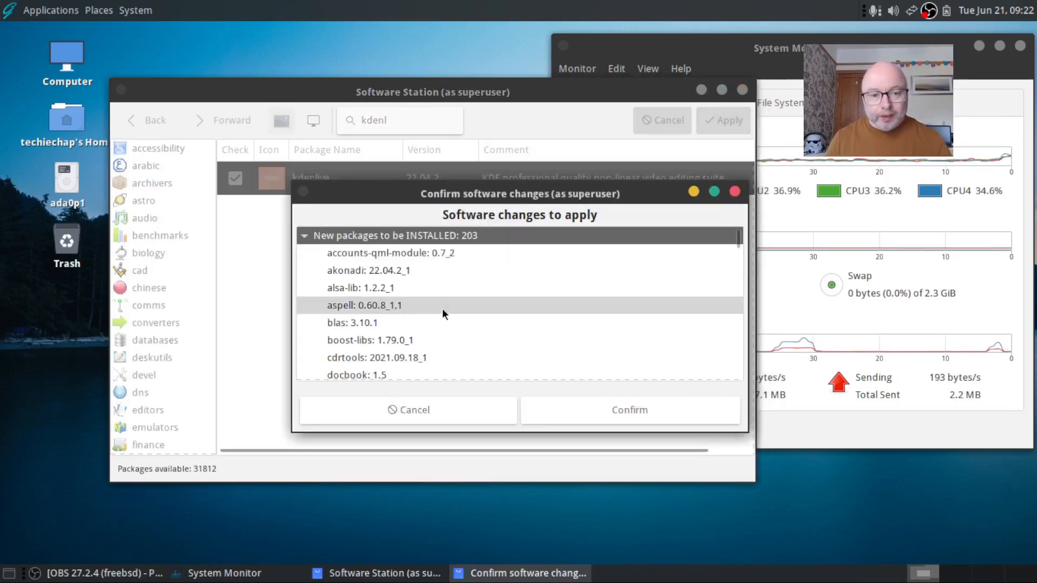
# Confirm installing kdenlive with its 203 dependencies, then minimise Software Station
pyautogui.scroll(-5, 442, 307)
pyautogui.scroll(-5, 441, 311)
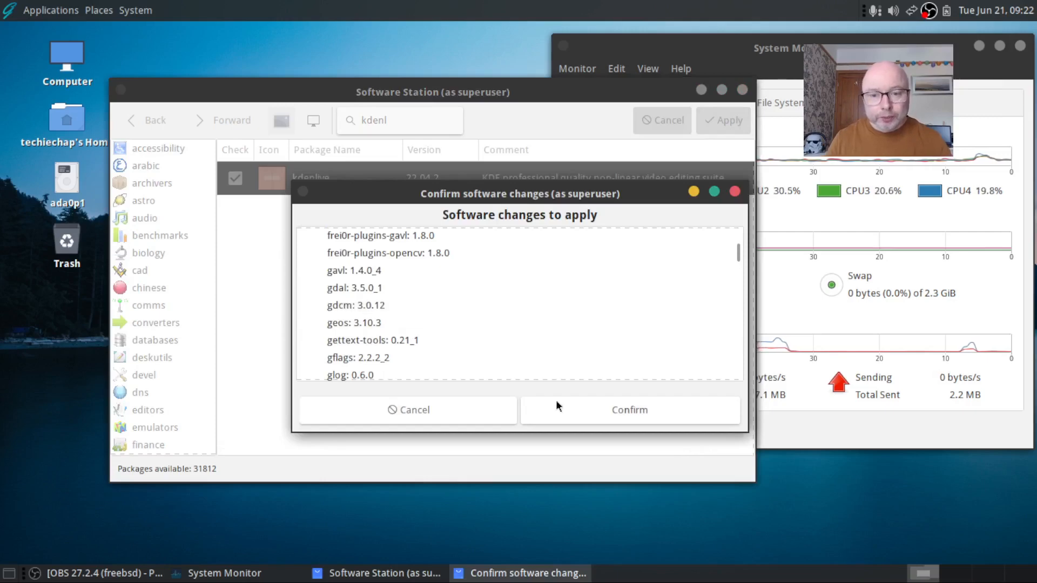
pyautogui.click(570, 413)
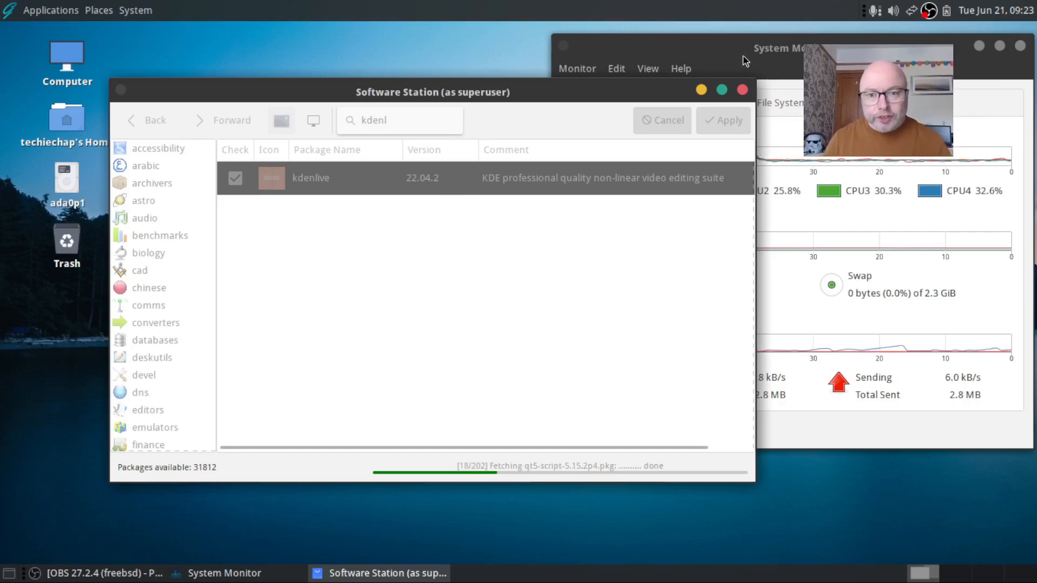
pyautogui.click(701, 90)
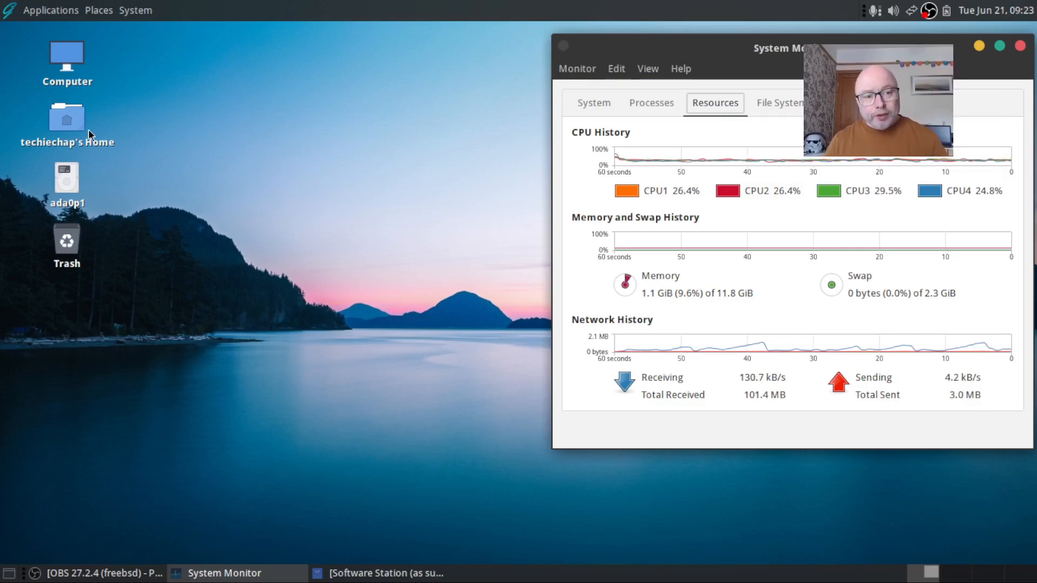
# Open Computer in Caja, go through Documents to the home folder, and open Edit > Preferences
pyautogui.doubleClick(79, 58)
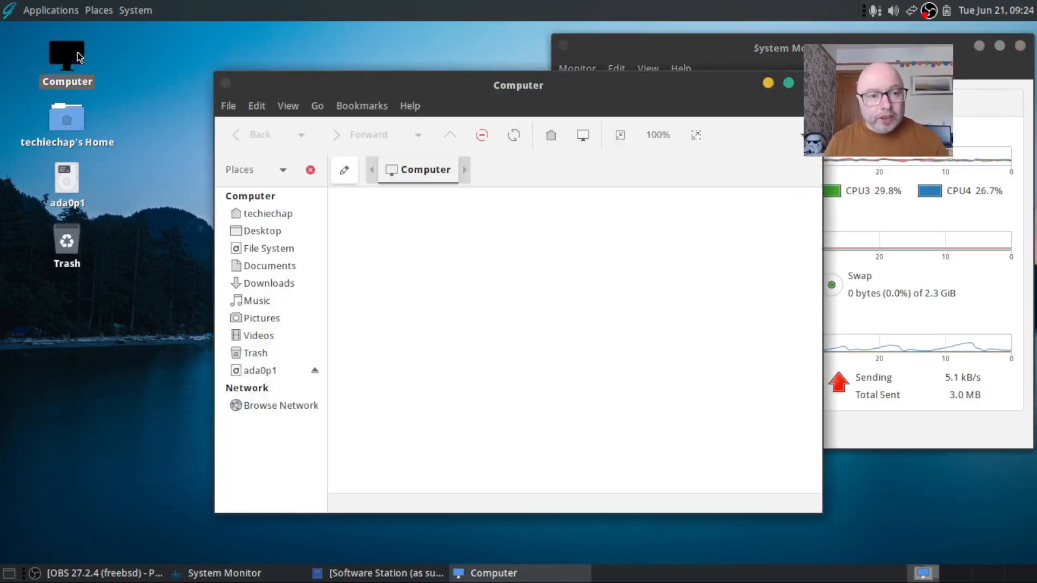
pyautogui.moveTo(534, 84); pyautogui.dragTo(488, 43)
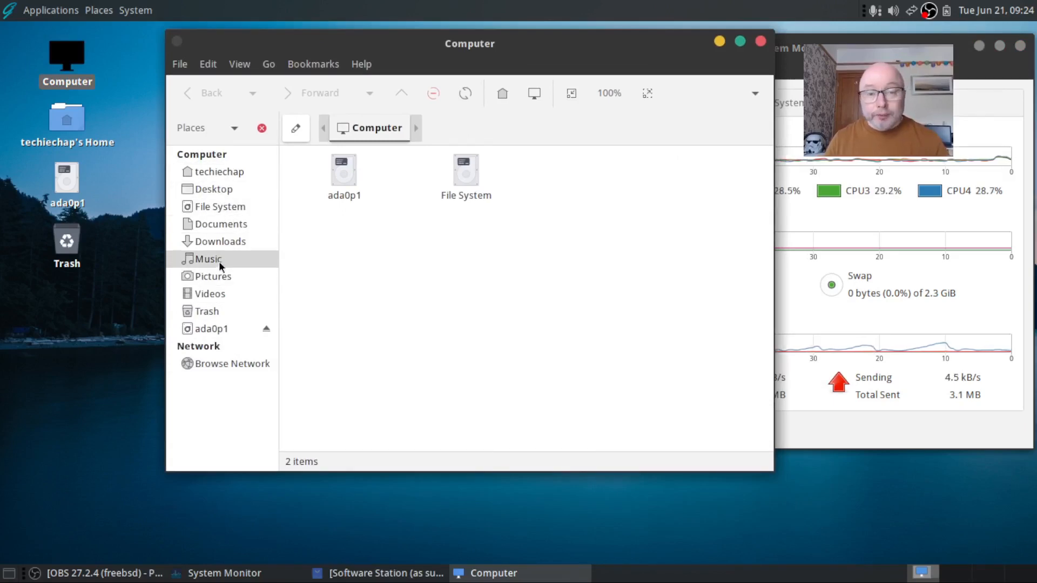
pyautogui.click(213, 229)
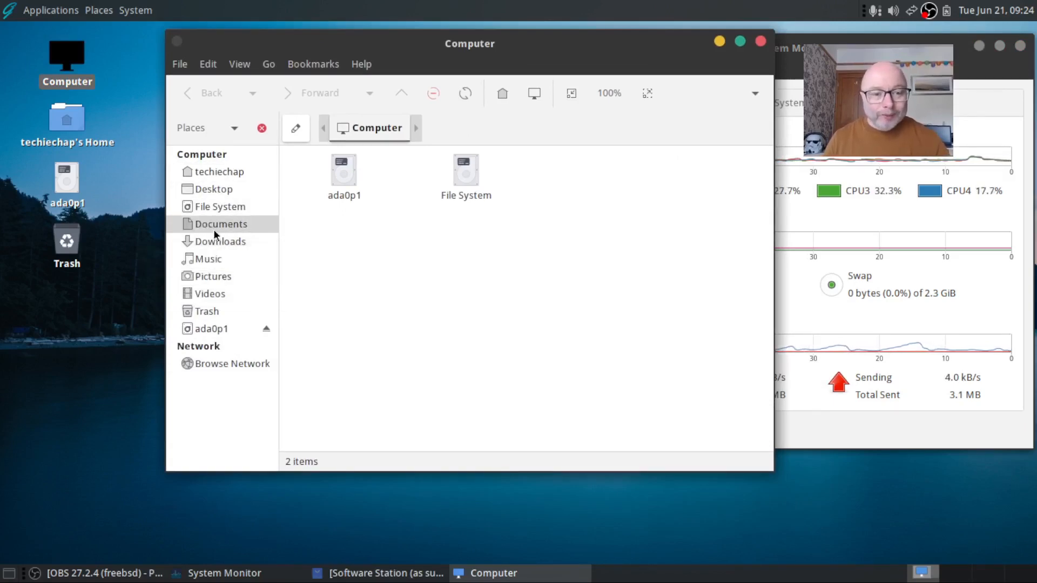
pyautogui.click(222, 171)
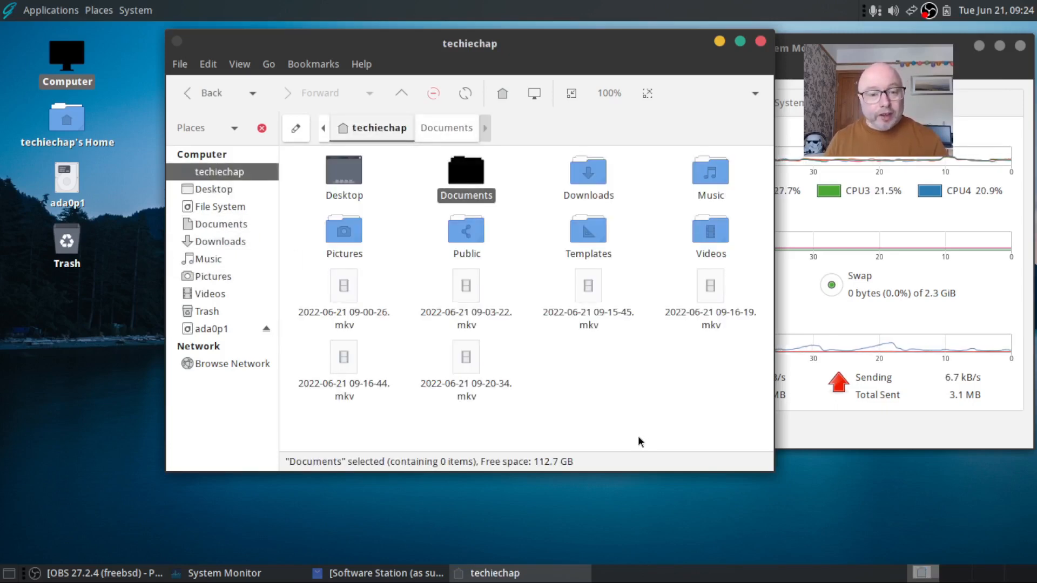
pyautogui.click(239, 65)
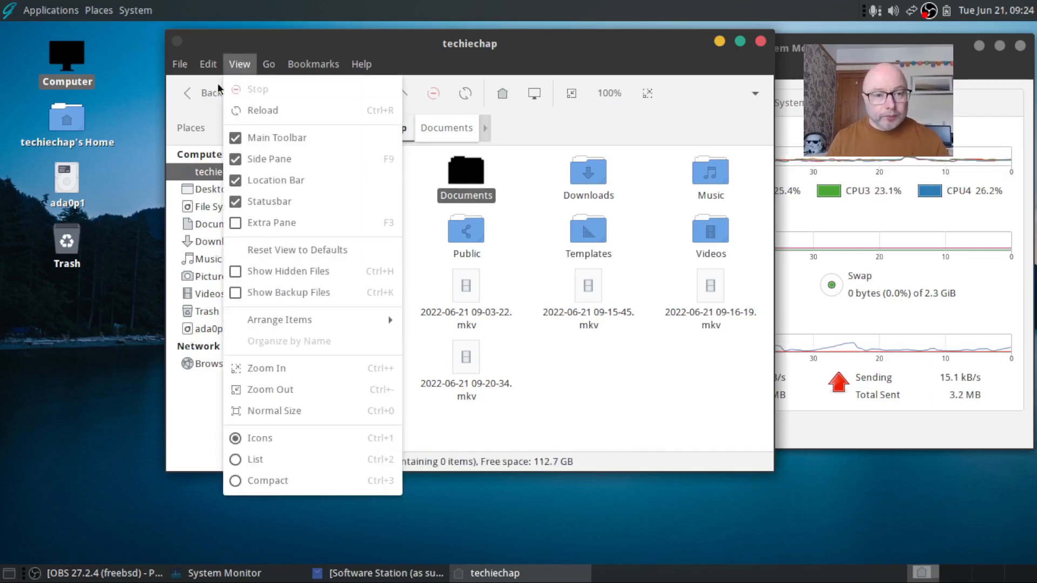
pyautogui.moveTo(208, 65)
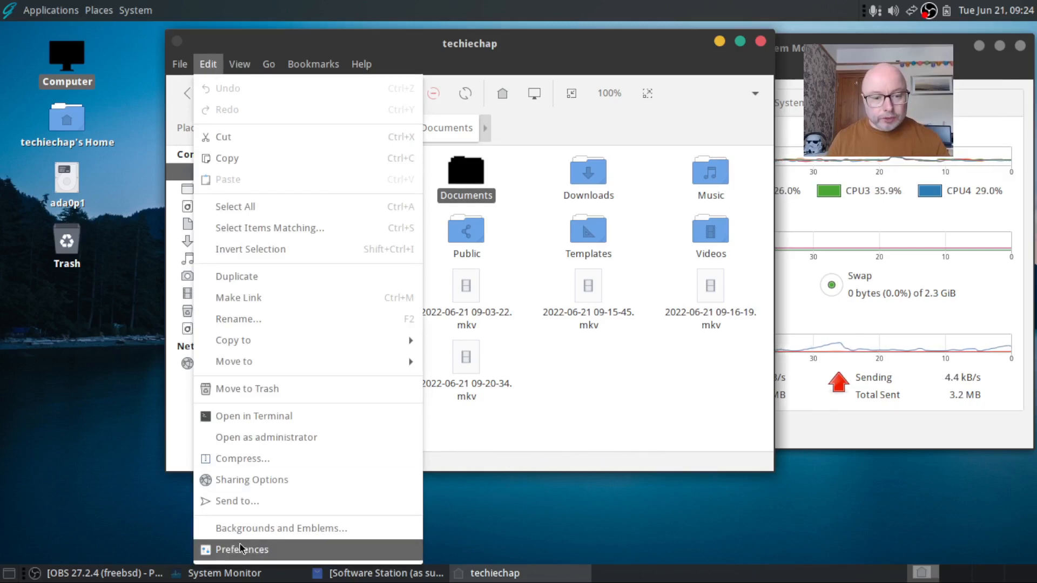
pyautogui.click(243, 549)
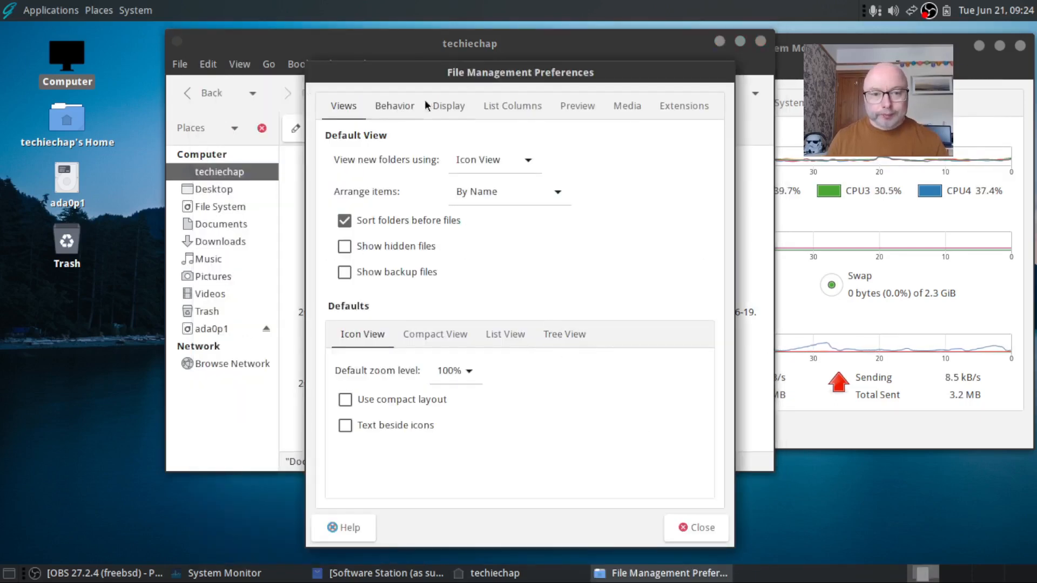
# Raise the Preview tab's thumbnail limit from 10 MB to 100 MB and close Preferences
pyautogui.click(448, 107)
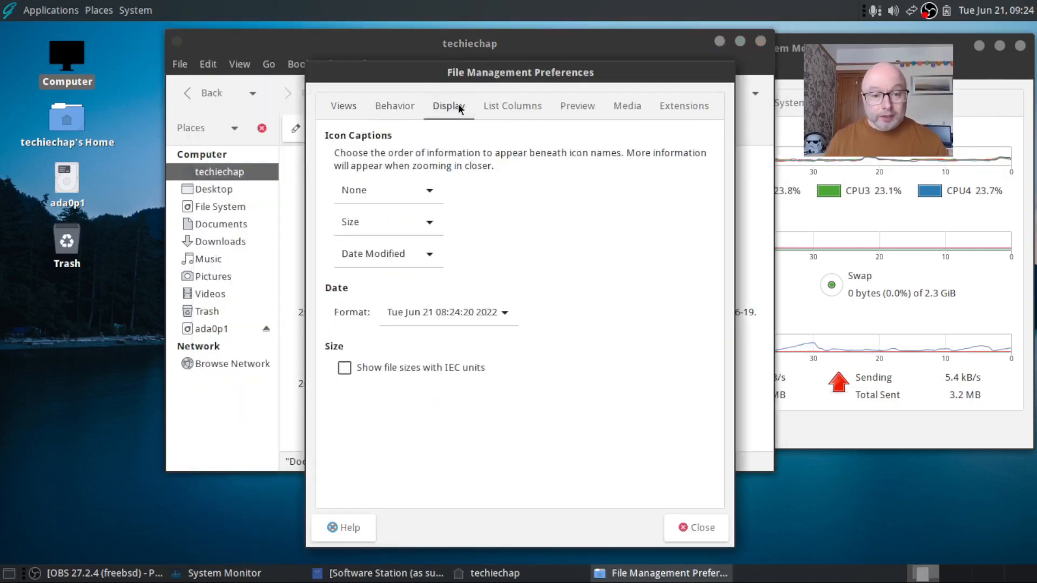
pyautogui.click(576, 106)
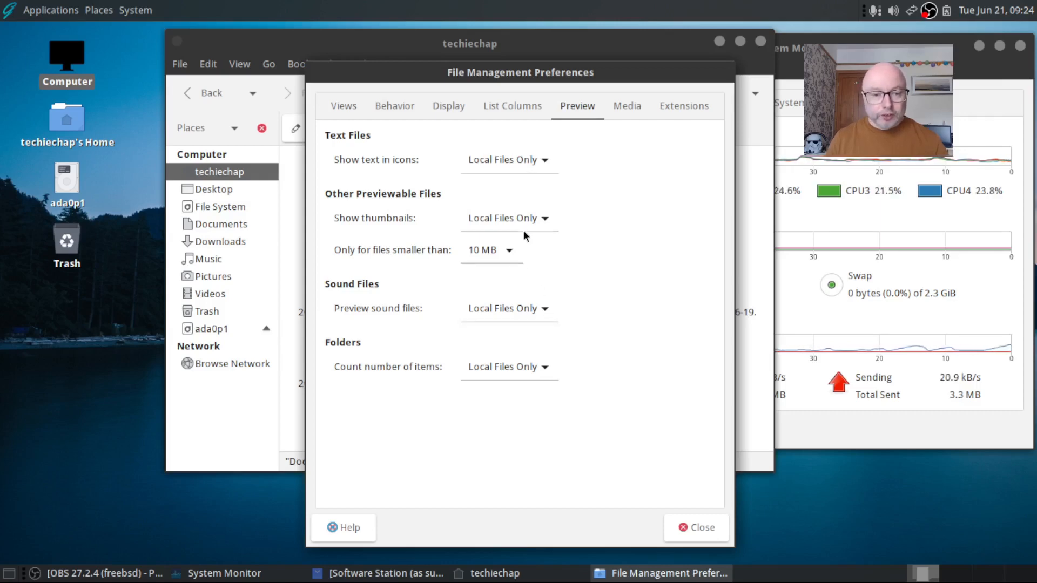
pyautogui.click(508, 254)
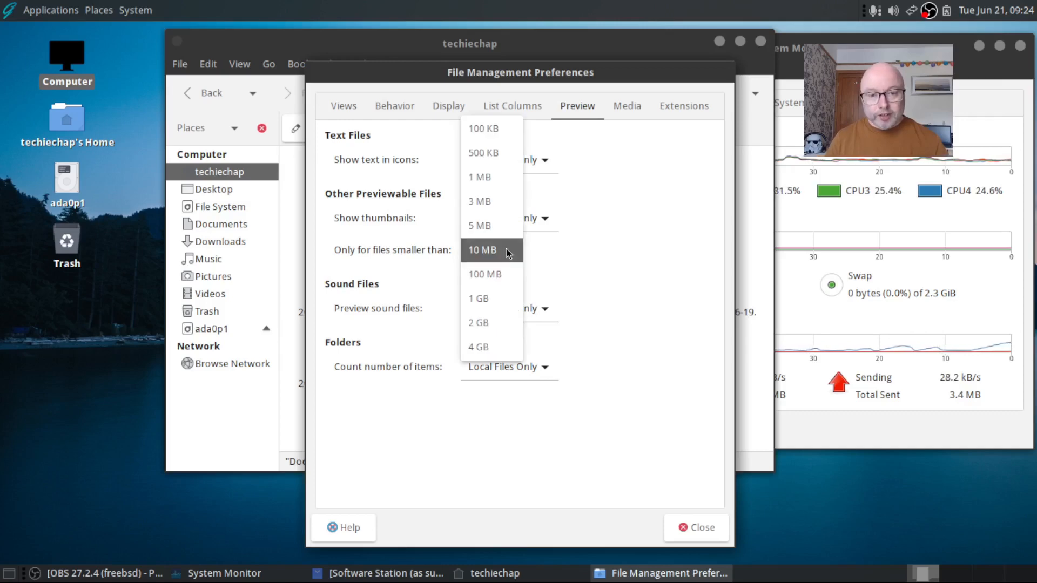
pyautogui.click(508, 278)
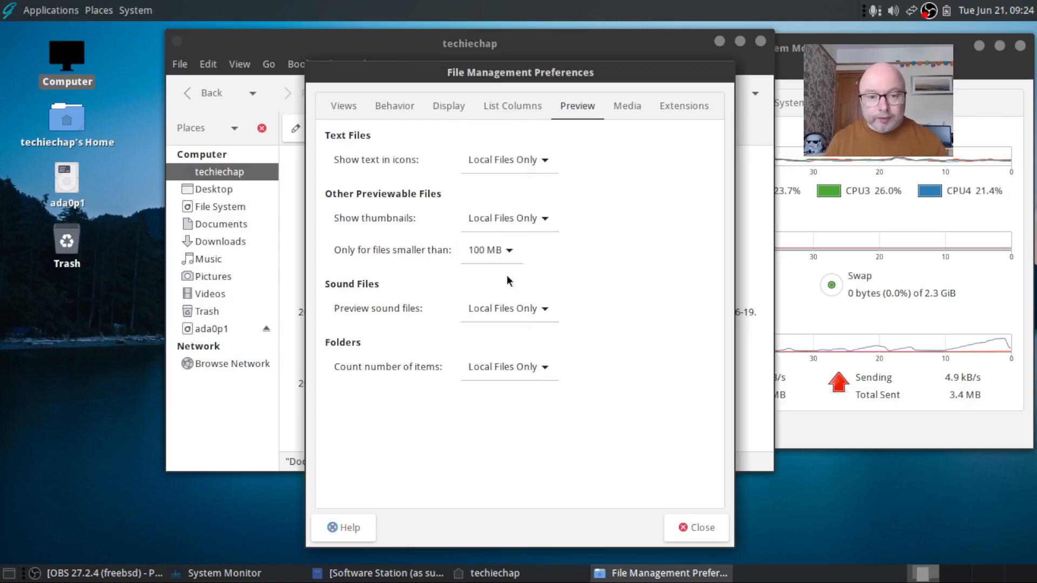
pyautogui.click(696, 530)
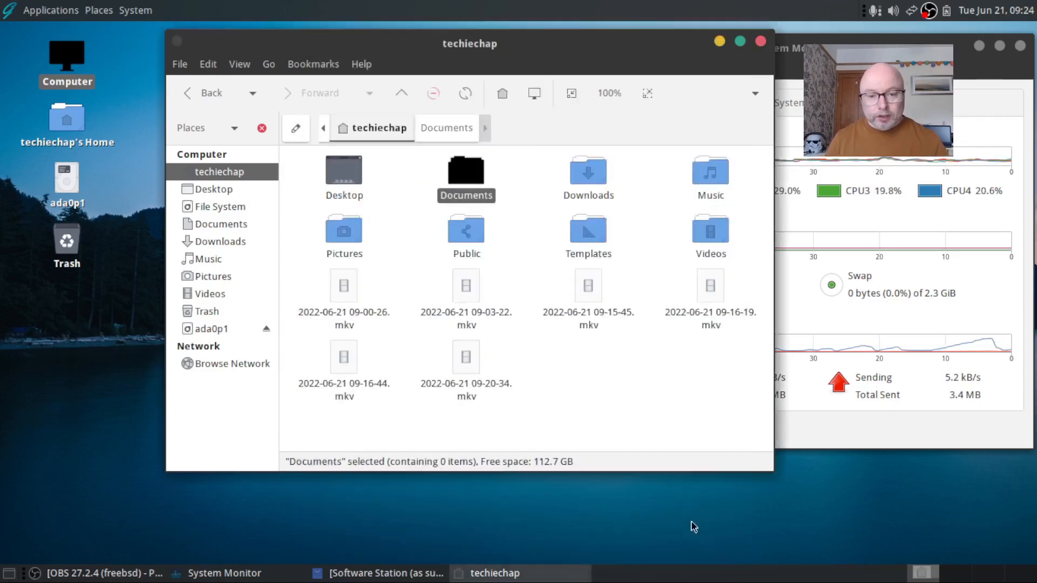
pyautogui.click(678, 382)
# In Caja Preferences, set Show thumbnails and Show text in icons to Always, then close
pyautogui.click(466, 94)
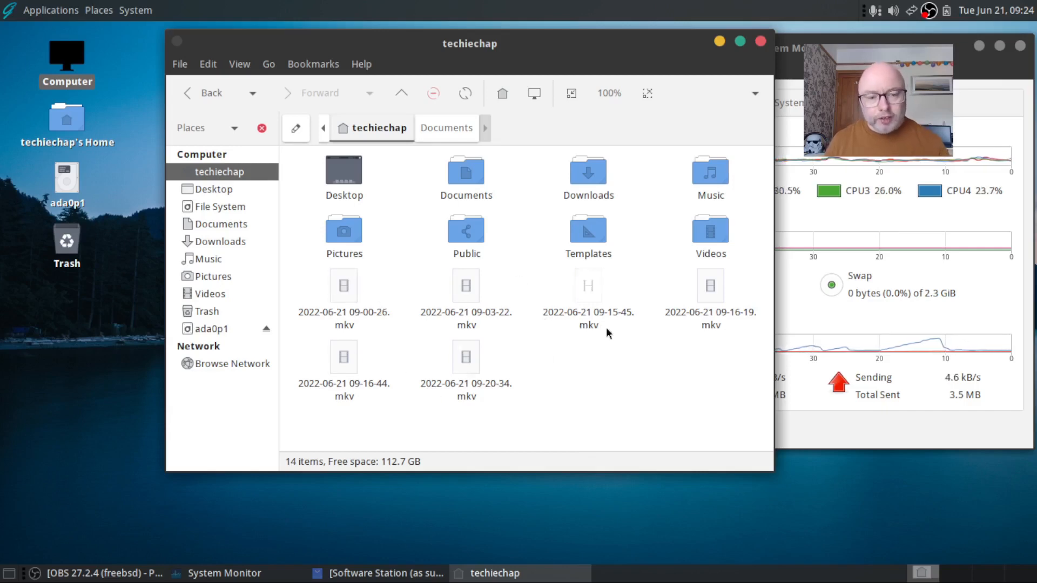
pyautogui.click(236, 65)
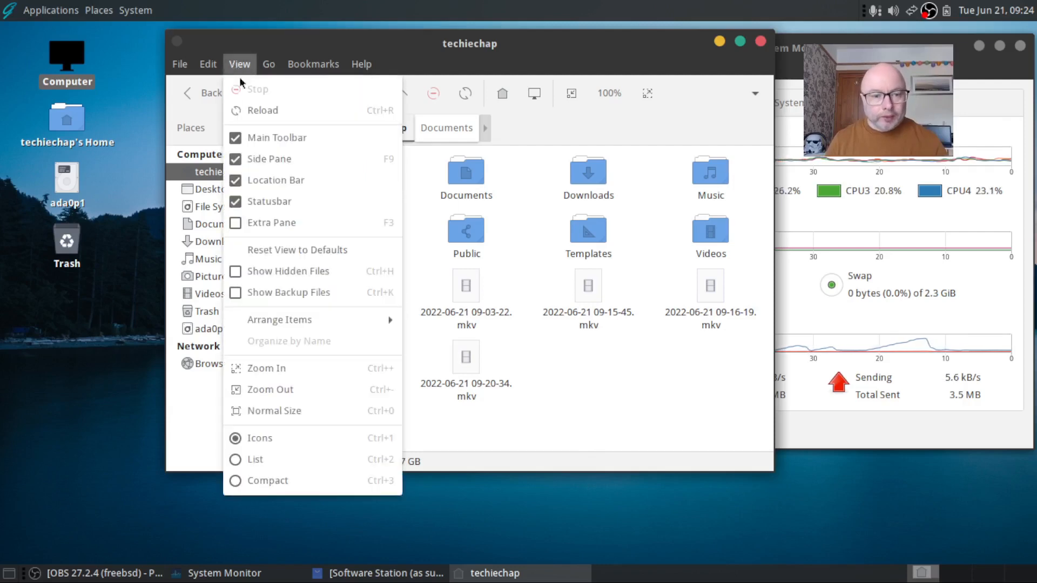
pyautogui.click(208, 64)
pyautogui.click(242, 437)
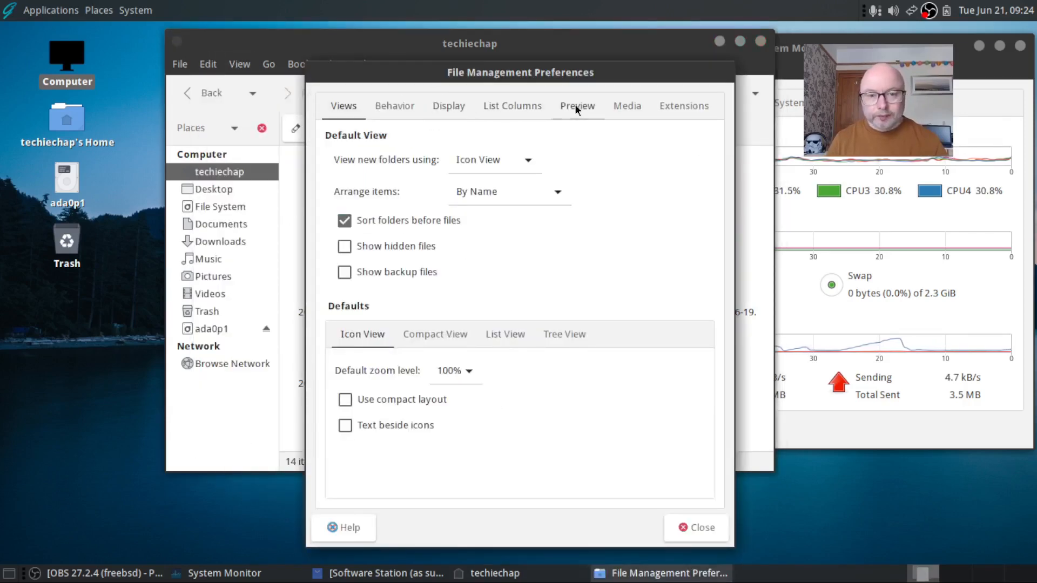
pyautogui.click(576, 108)
pyautogui.click(549, 217)
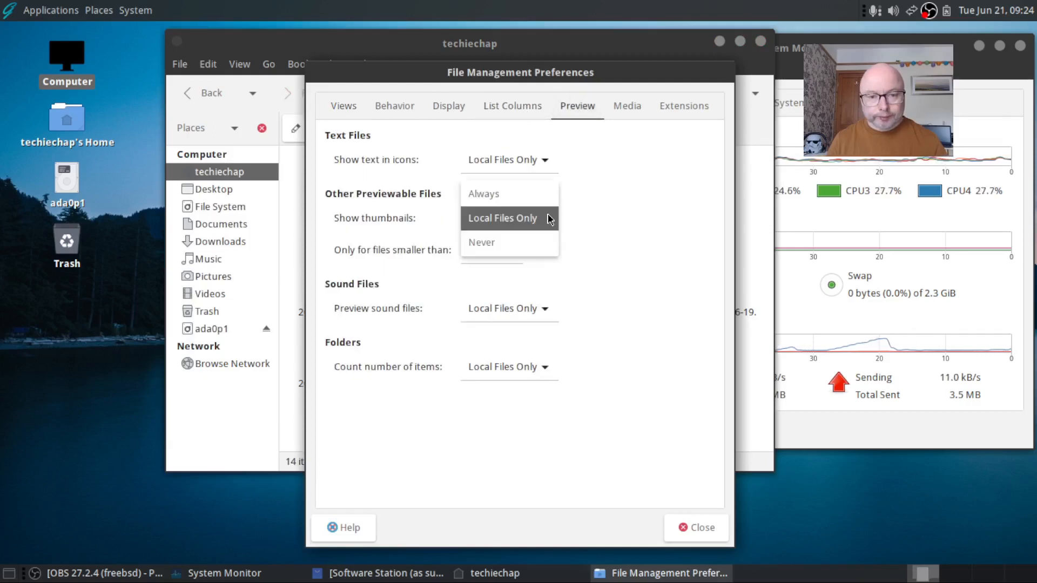
pyautogui.click(532, 193)
pyautogui.click(529, 160)
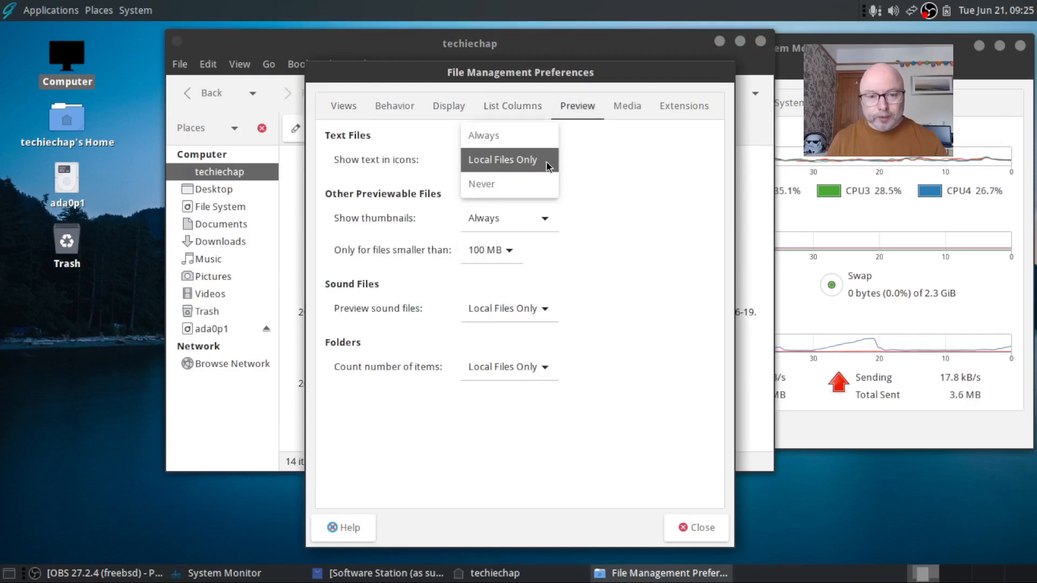
pyautogui.click(530, 136)
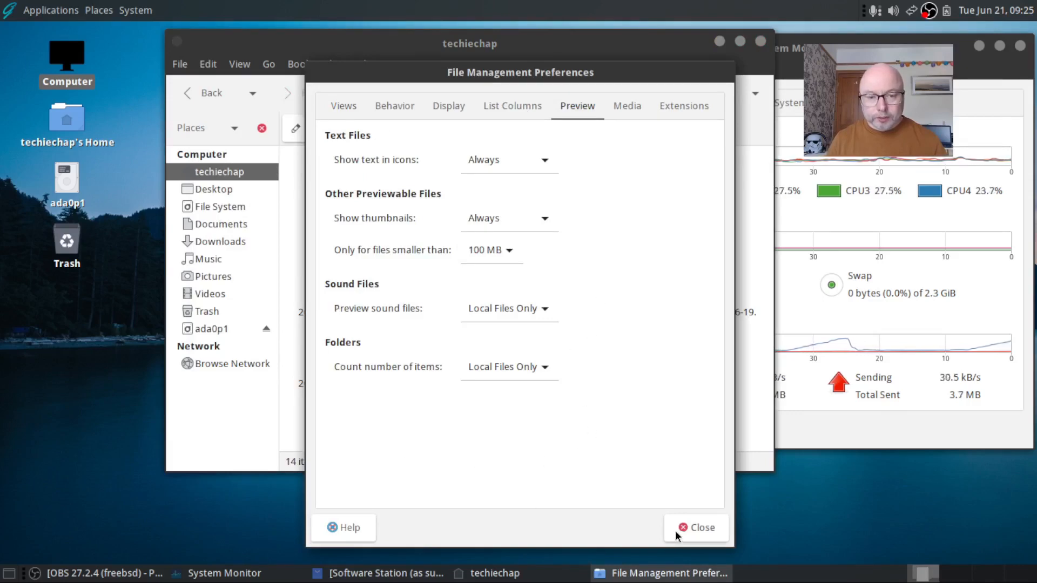
pyautogui.click(701, 527)
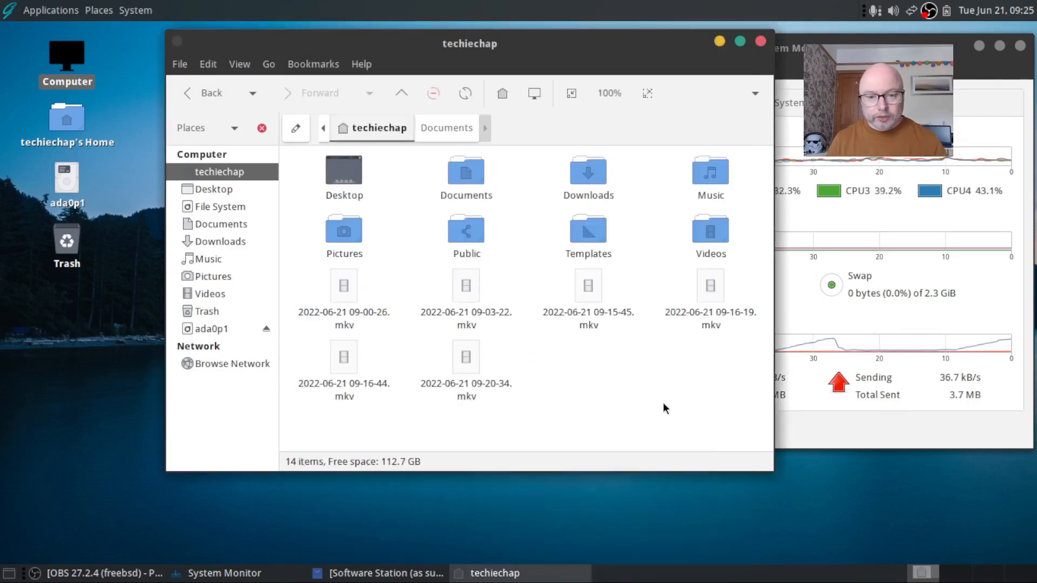
pyautogui.click(464, 93)
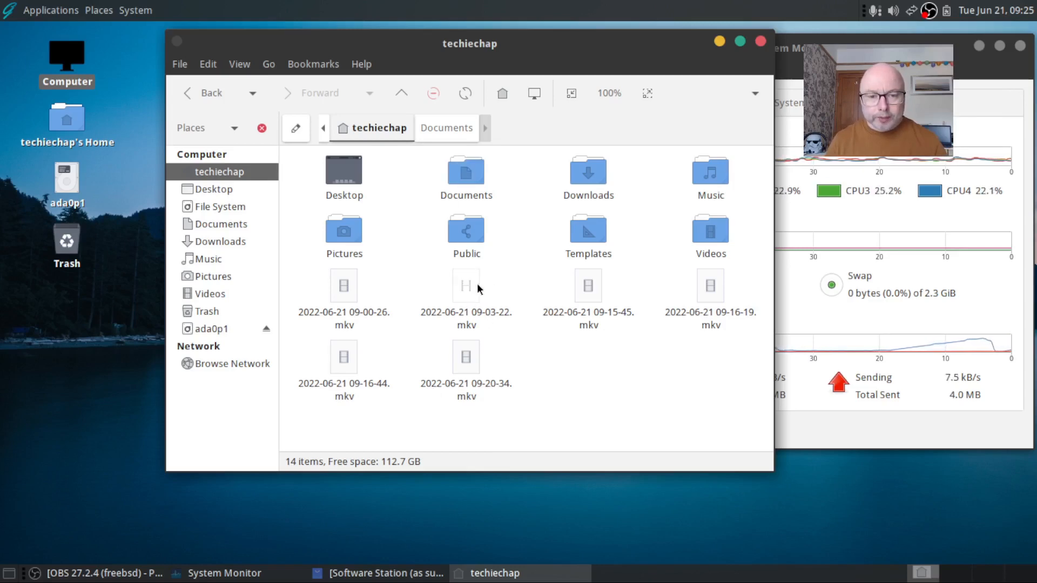
pyautogui.moveTo(467, 286); pyautogui.dragTo(713, 233)
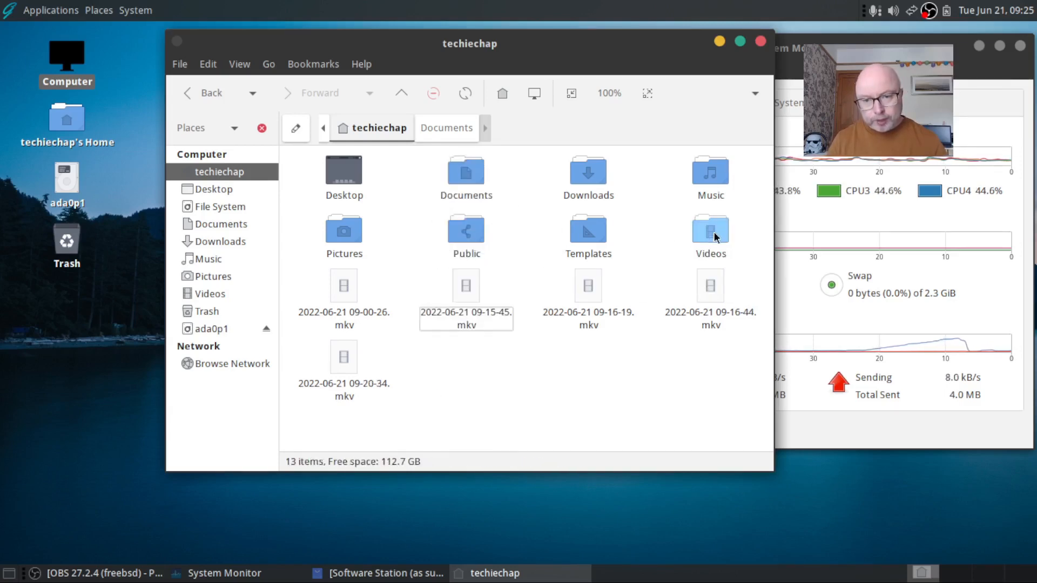
pyautogui.doubleClick(713, 235)
pyautogui.click(506, 345)
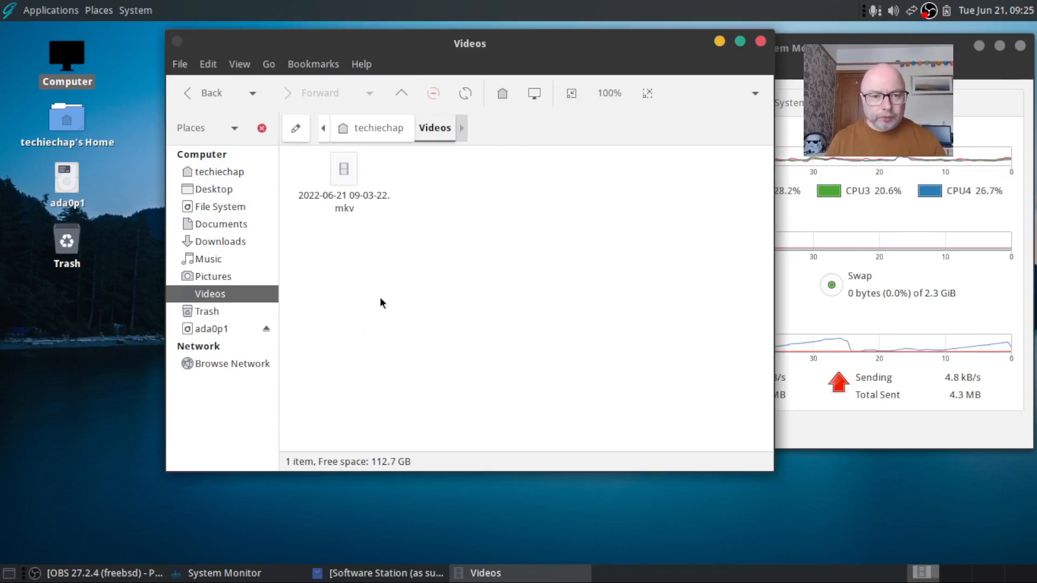
pyautogui.click(761, 42)
pyautogui.moveTo(689, 49); pyautogui.dragTo(688, 43)
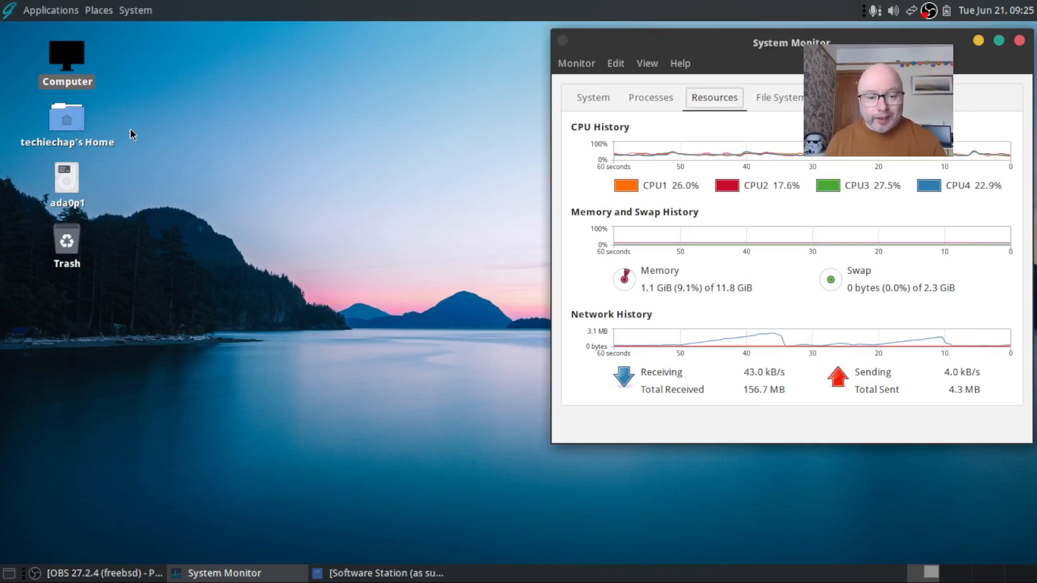
pyautogui.click(421, 572)
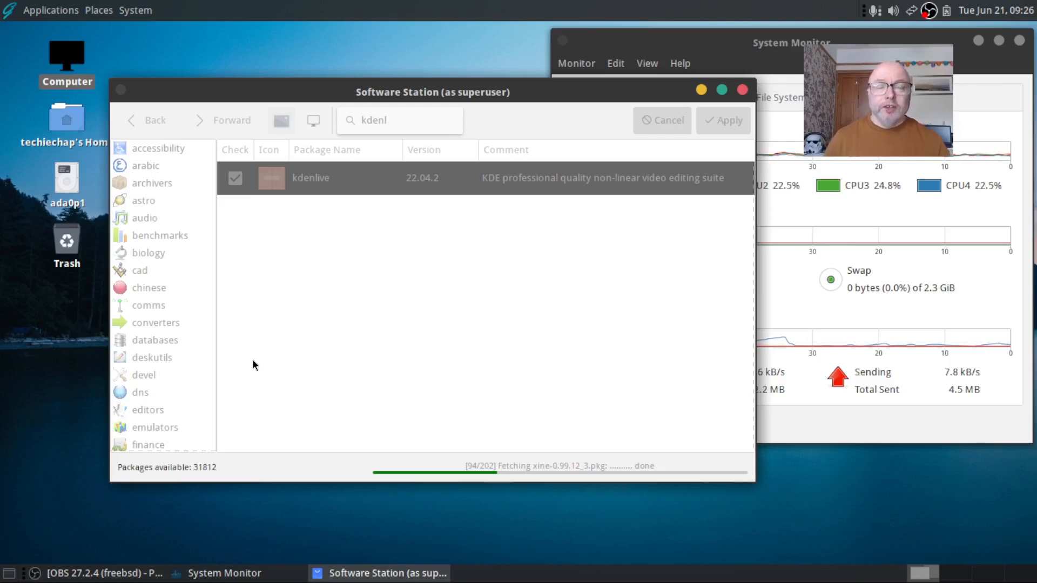
pyautogui.click(700, 90)
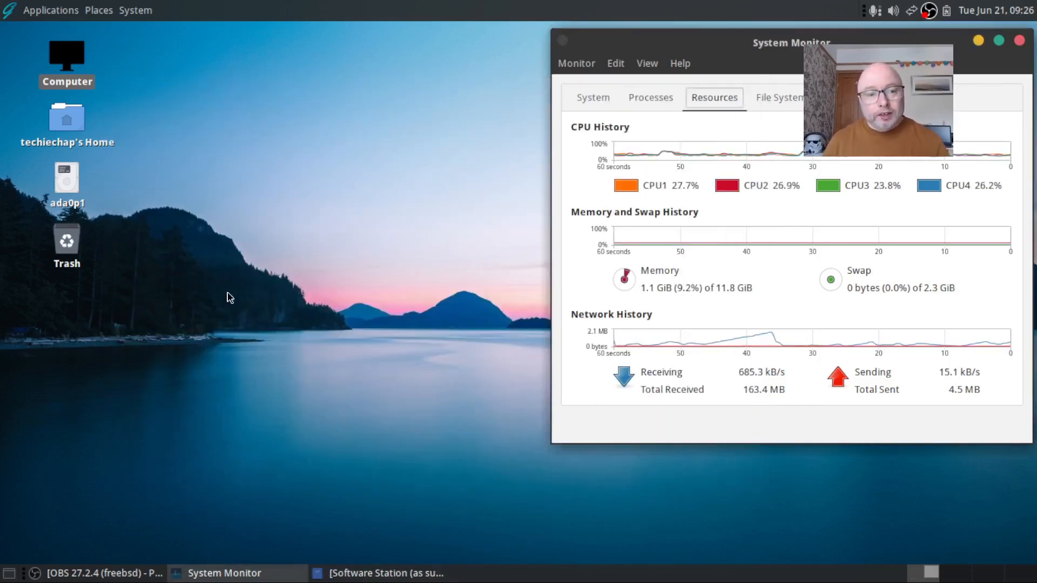
# Launch Firefox from Applications > Internet, decline default browser, and dismiss the previous-tabs notice
pyautogui.click(57, 14)
pyautogui.moveTo(56, 97)
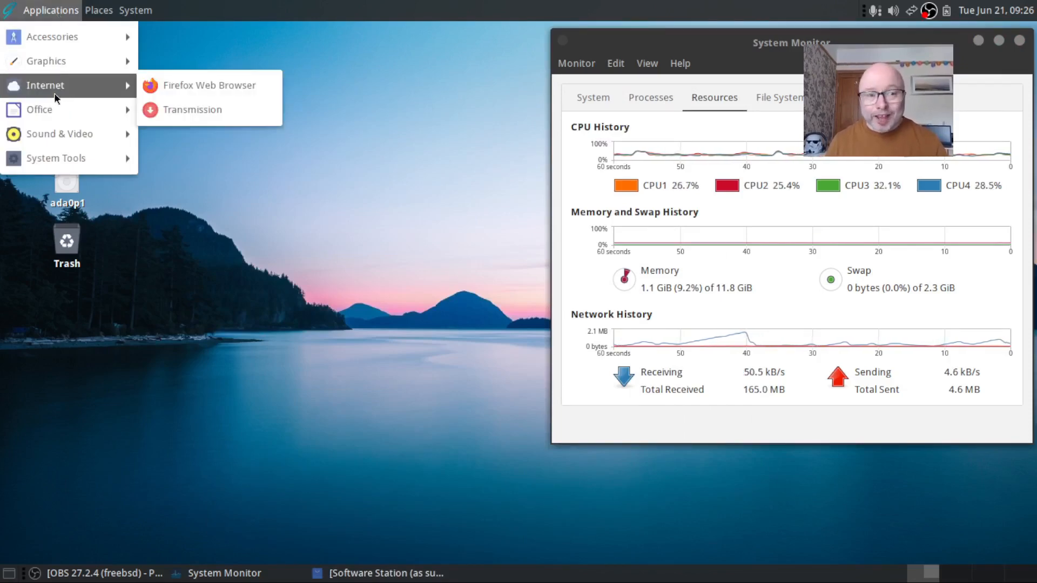
pyautogui.click(238, 93)
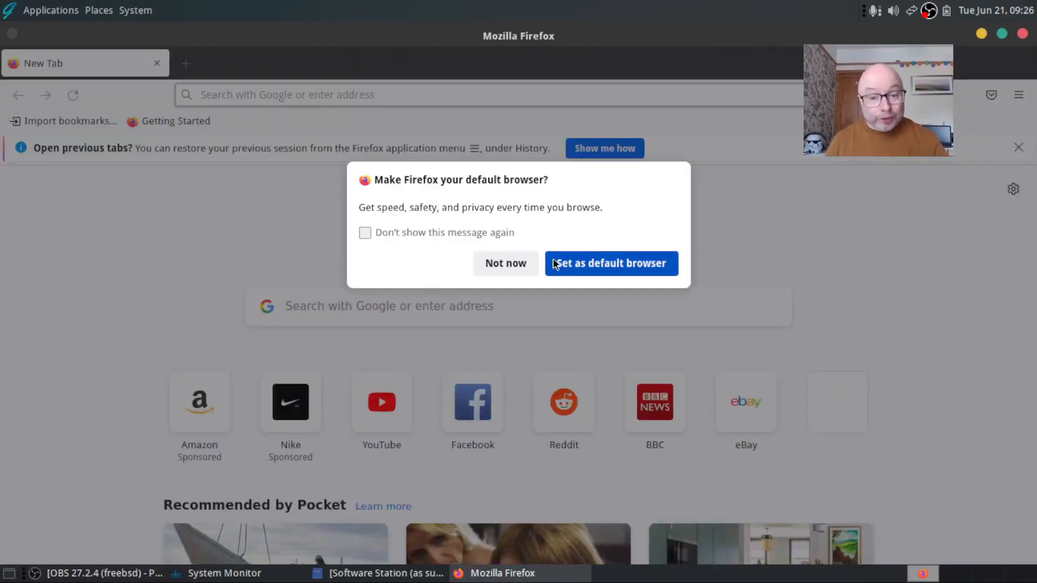
pyautogui.click(512, 263)
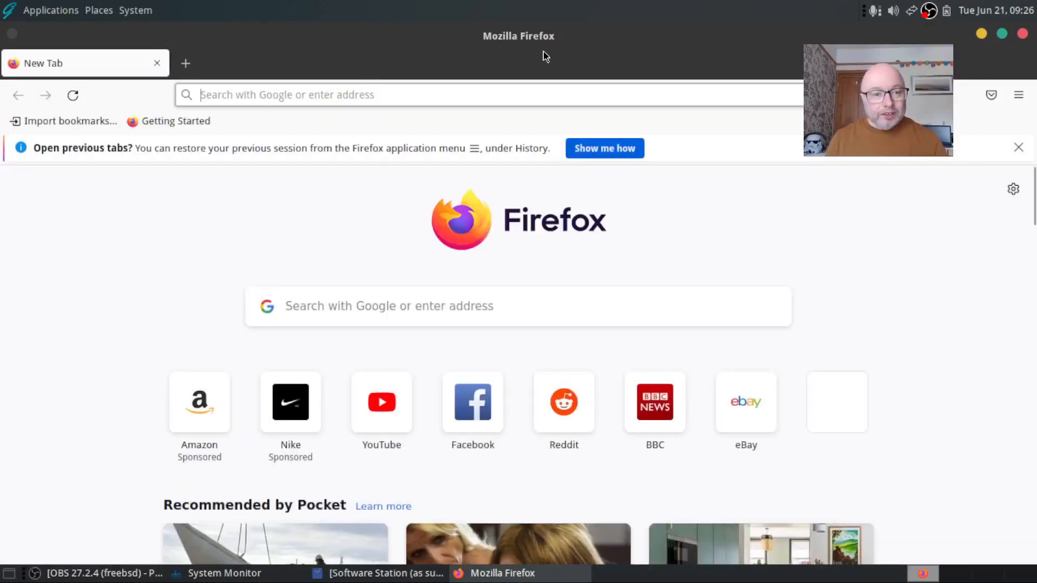
pyautogui.moveTo(727, 39); pyautogui.dragTo(704, 275)
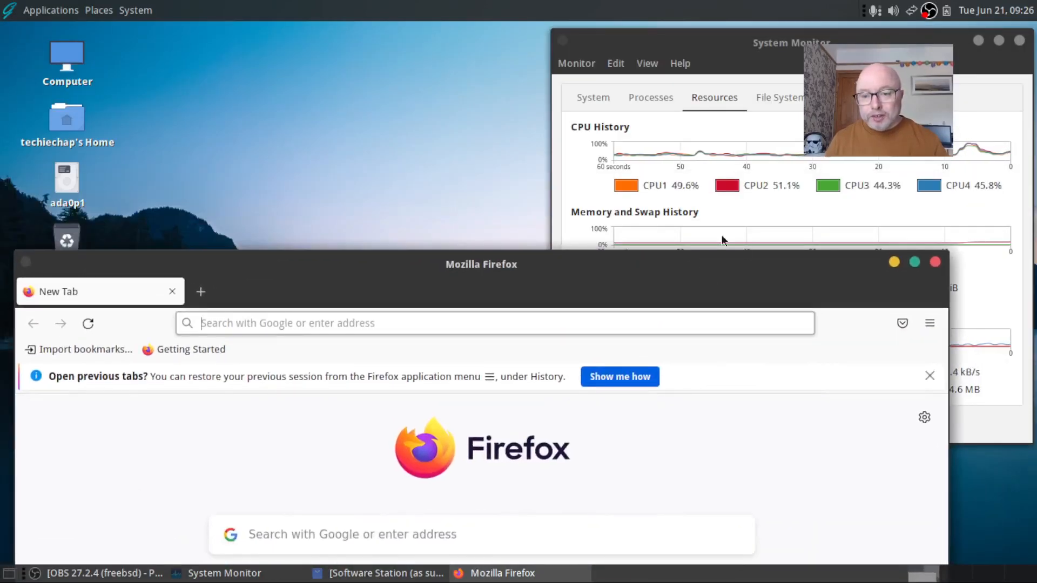
pyautogui.moveTo(752, 275); pyautogui.dragTo(795, 345)
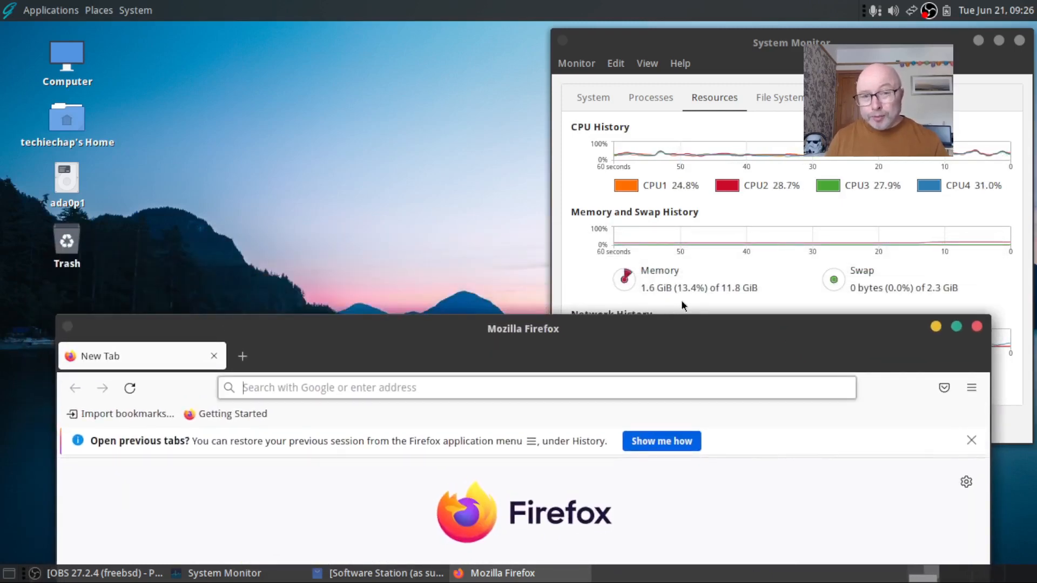
pyautogui.moveTo(710, 331); pyautogui.dragTo(717, 49)
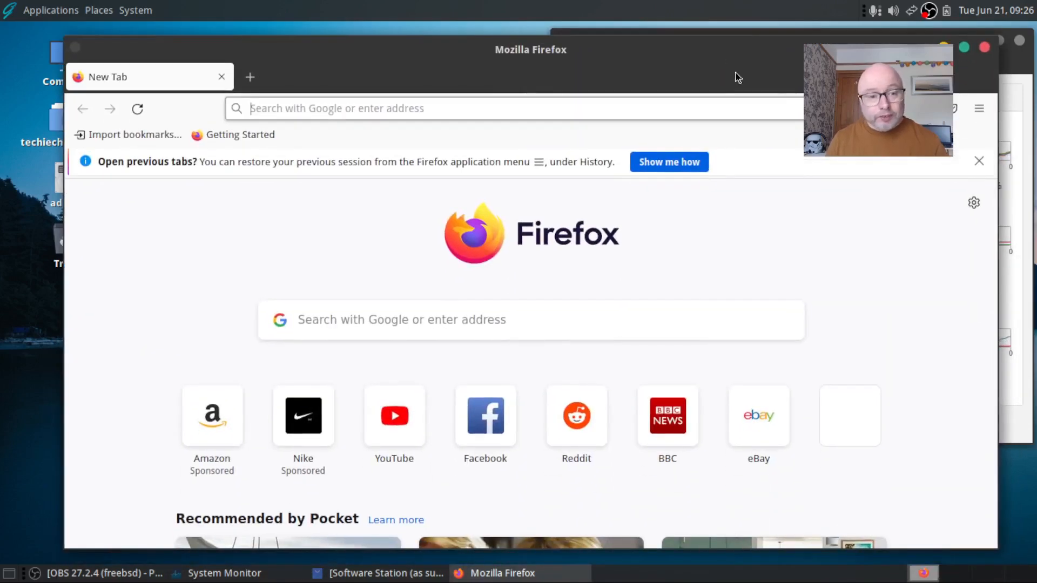
pyautogui.click(978, 162)
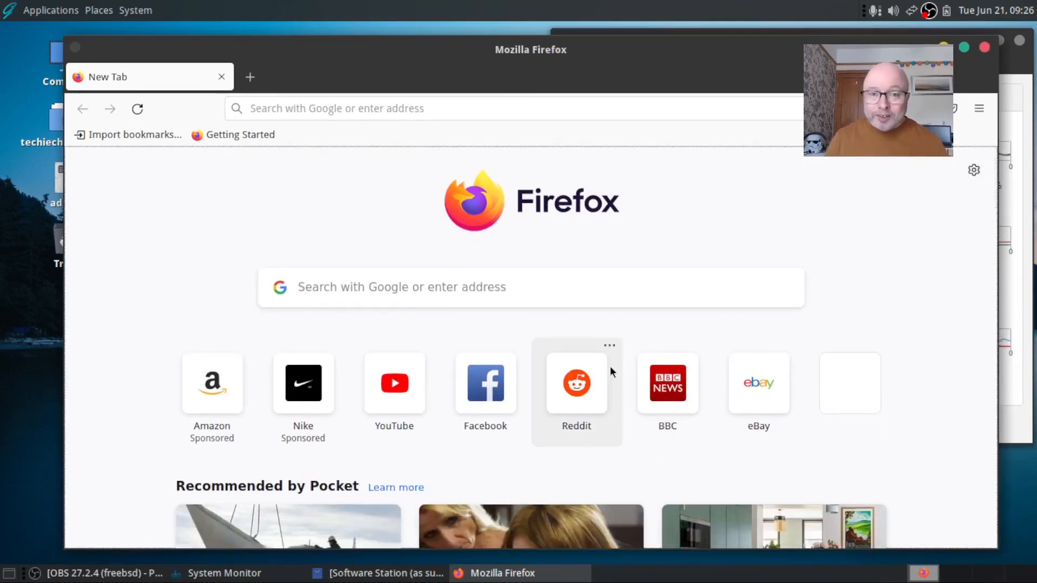
# Load the BBC home page from its top-site tile and scroll through the headlines
pyautogui.moveTo(534, 581)
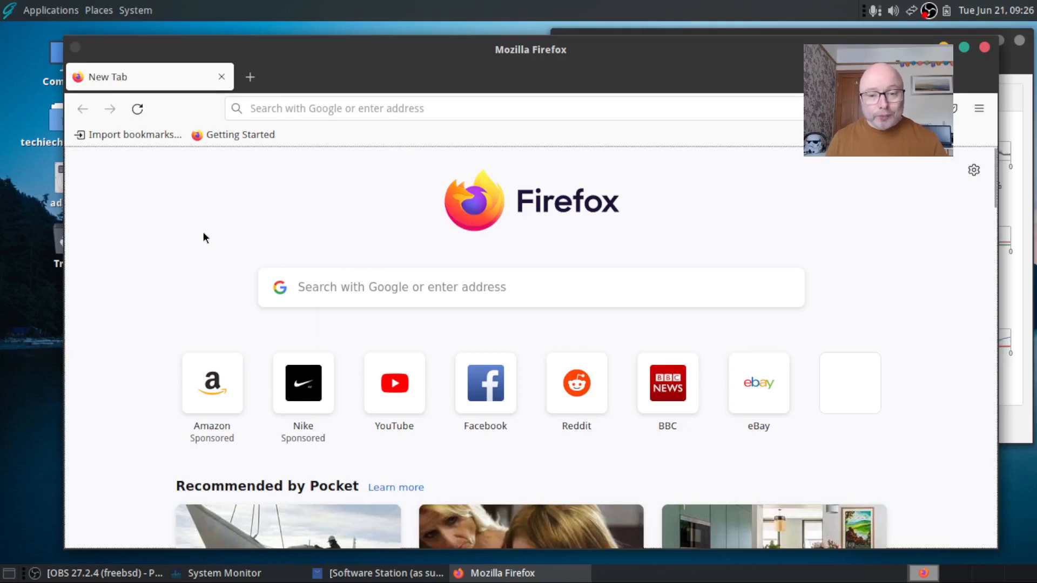
pyautogui.click(680, 393)
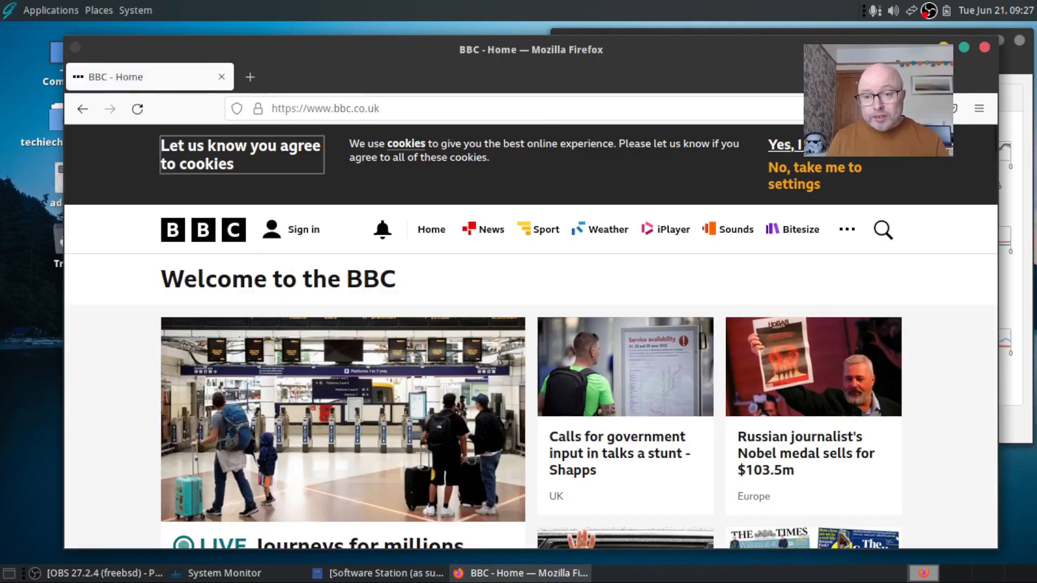
pyautogui.scroll(-5, 129, 324)
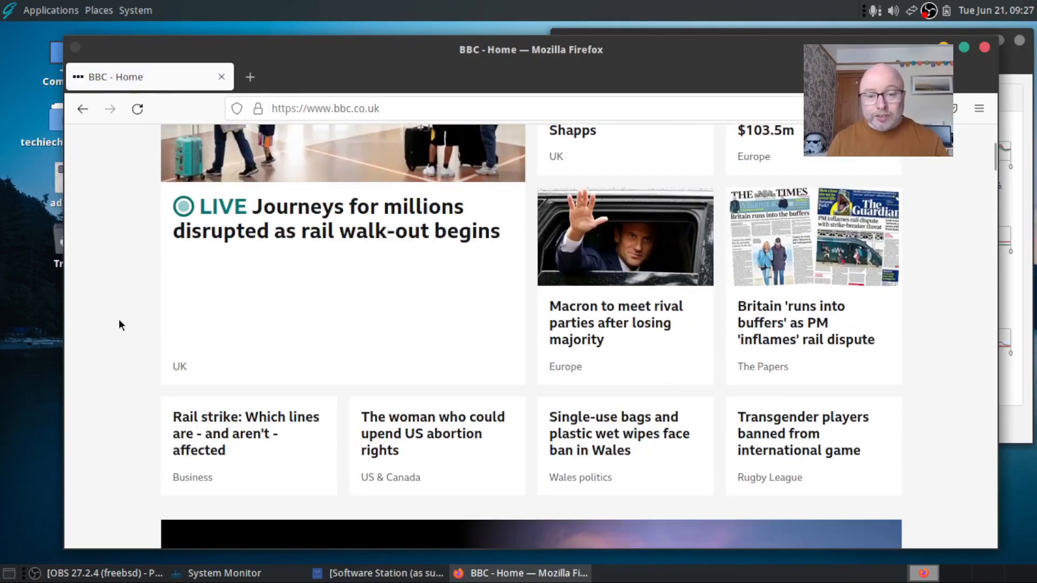
pyautogui.scroll(-10, 119, 319)
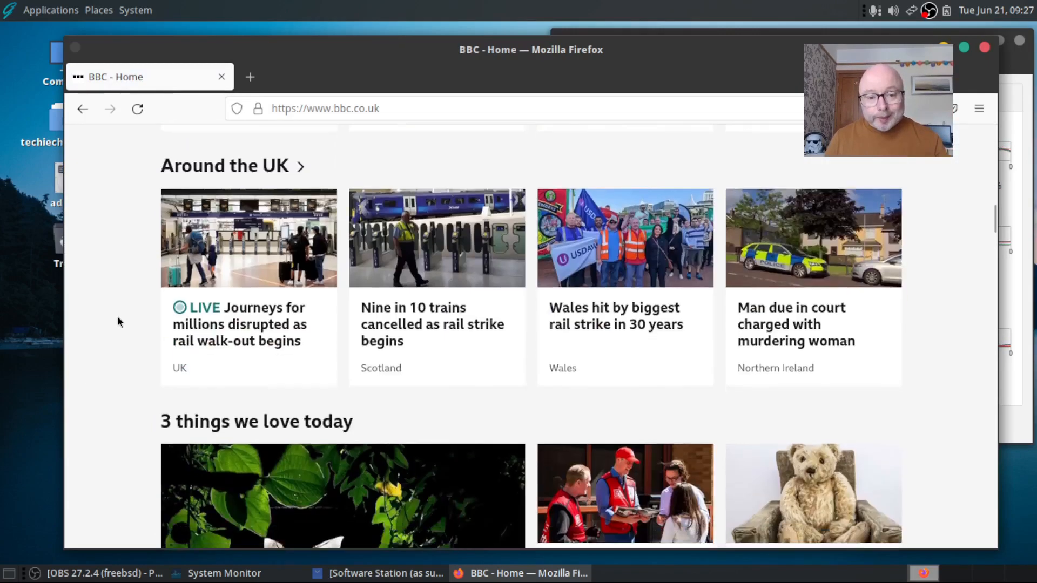
pyautogui.scroll(-5, 118, 317)
pyautogui.scroll(10, 116, 317)
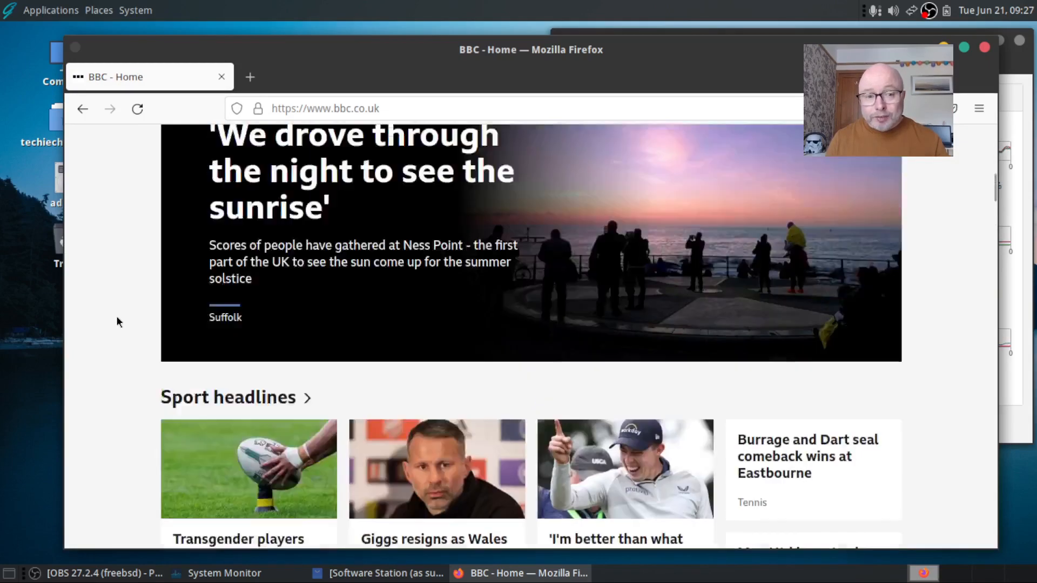
pyautogui.scroll(10, 116, 322)
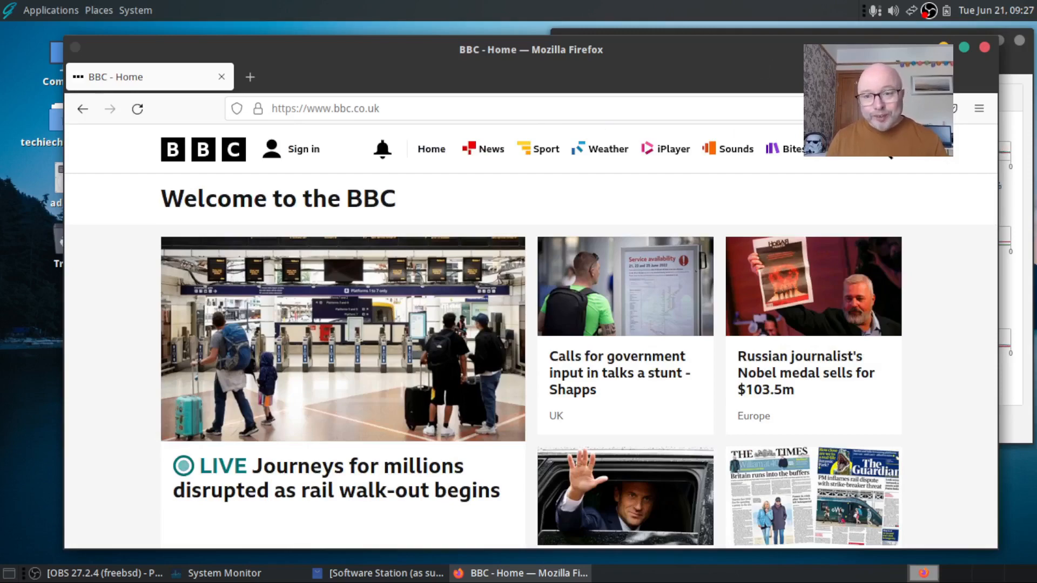
pyautogui.moveTo(894, 52); pyautogui.dragTo(929, 50)
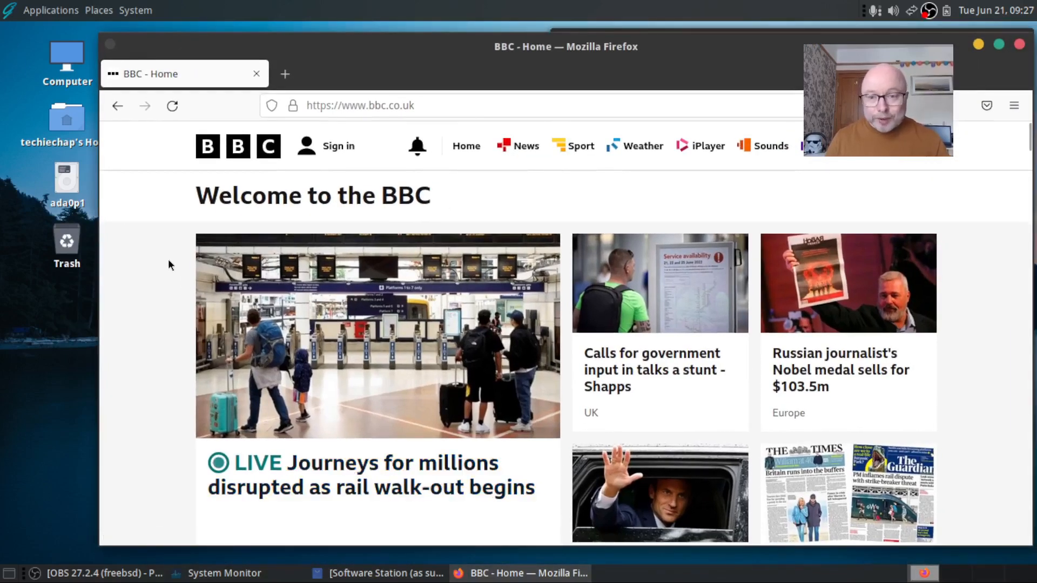
# Open YouTube and Reddit in new Firefox tabs, then minimise the browser
pyautogui.click(286, 74)
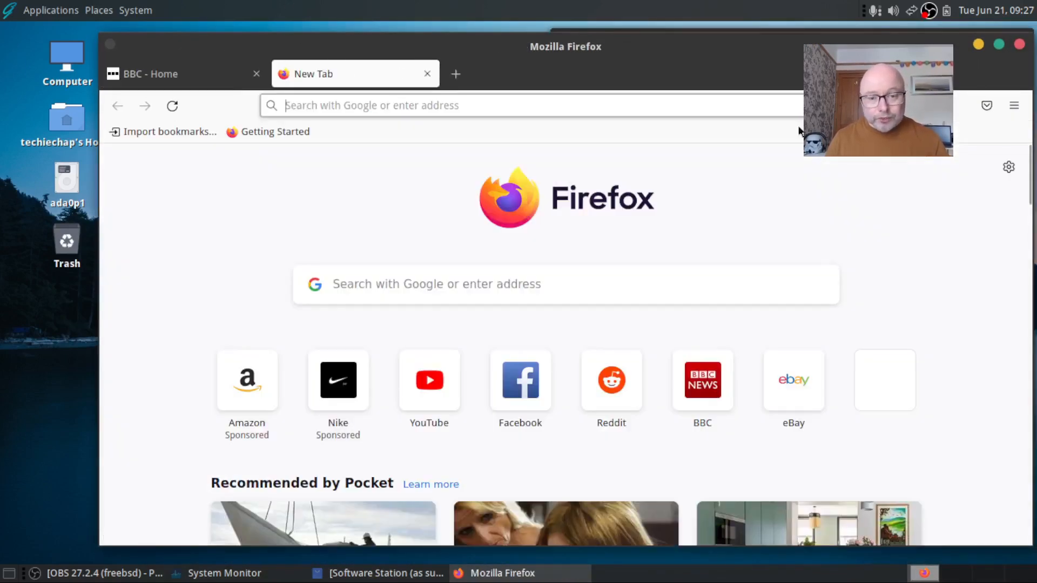
pyautogui.click(408, 398)
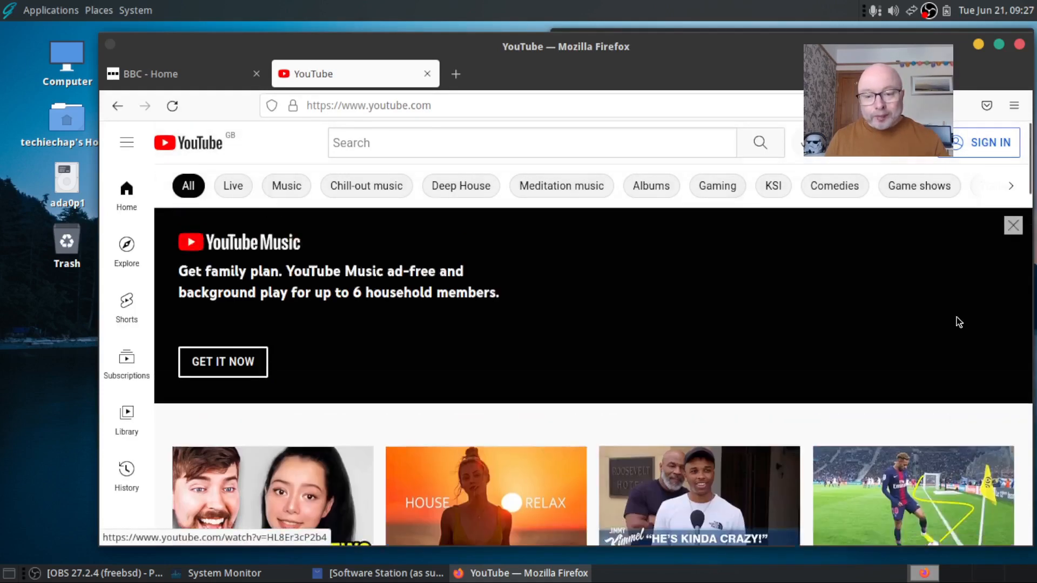
pyautogui.click(459, 74)
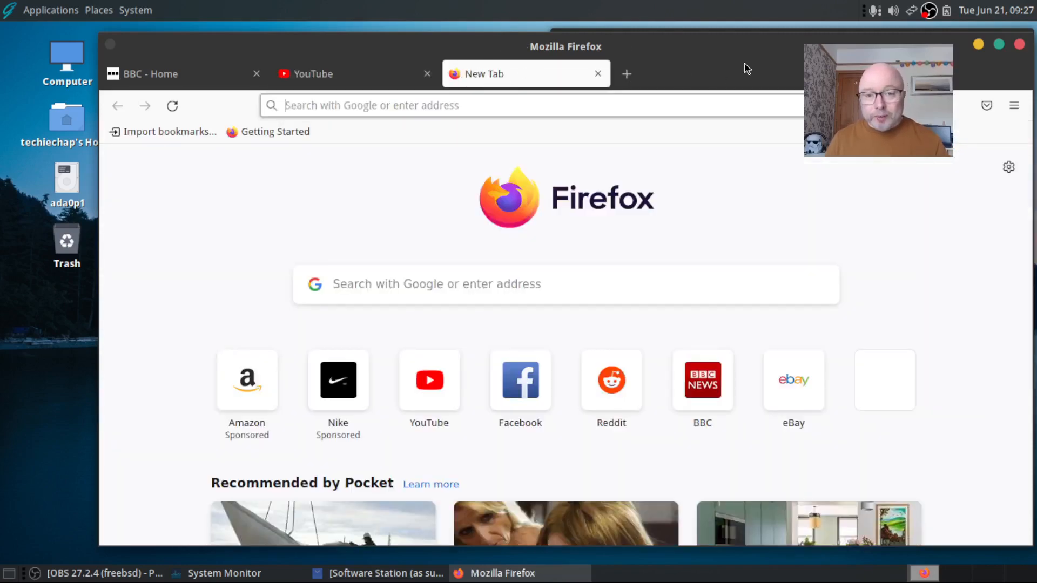
pyautogui.moveTo(744, 67); pyautogui.dragTo(752, 290)
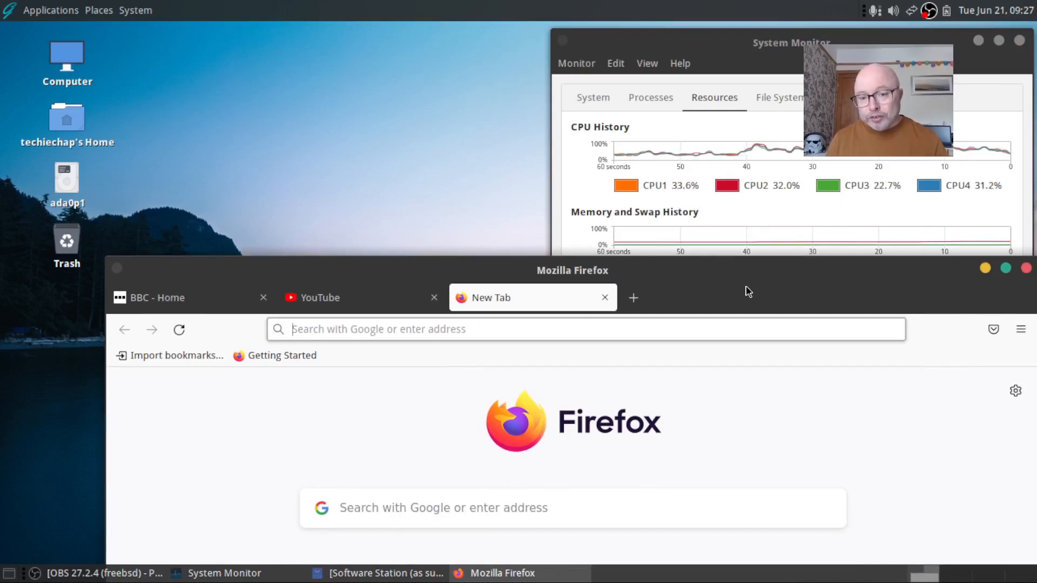
pyautogui.moveTo(739, 300); pyautogui.dragTo(724, 250)
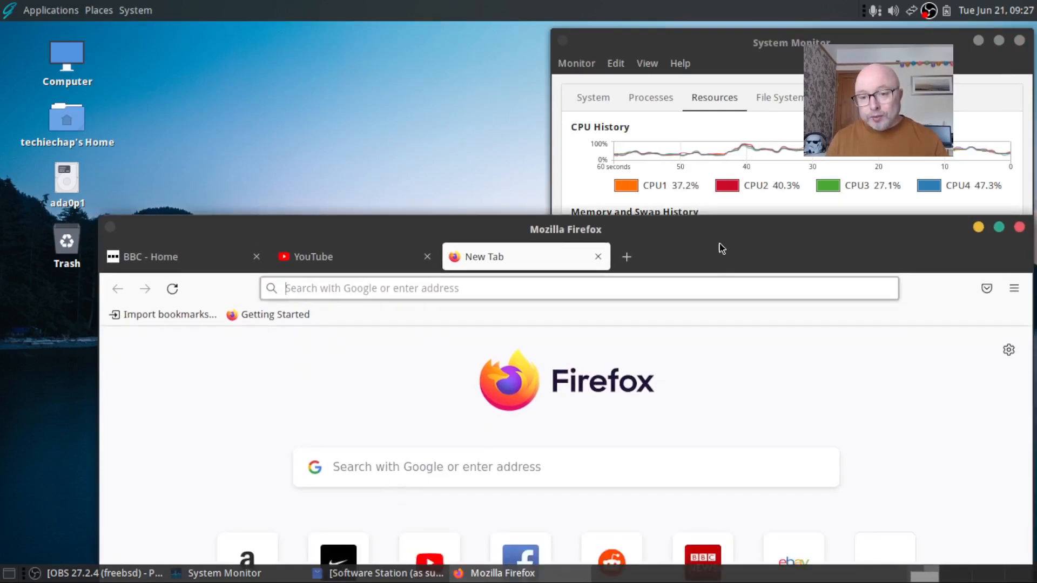
pyautogui.click(600, 282)
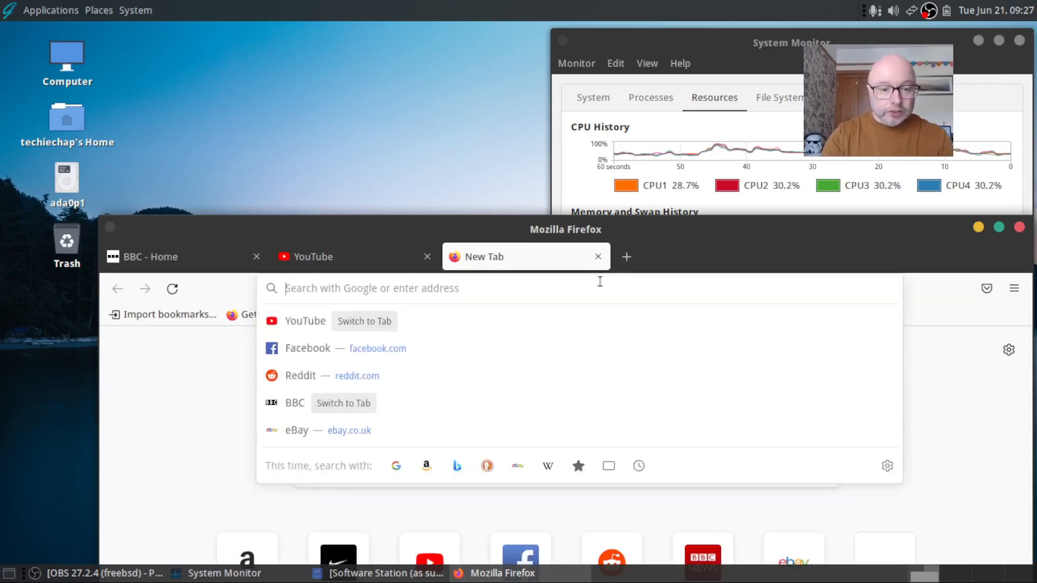
pyautogui.click(296, 374)
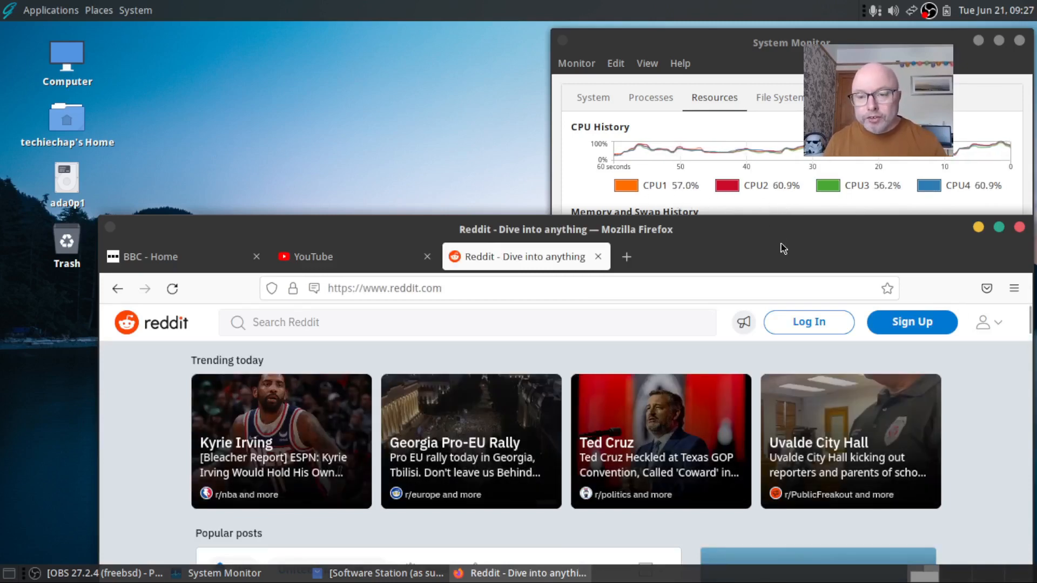
pyautogui.moveTo(781, 245); pyautogui.dragTo(738, 71)
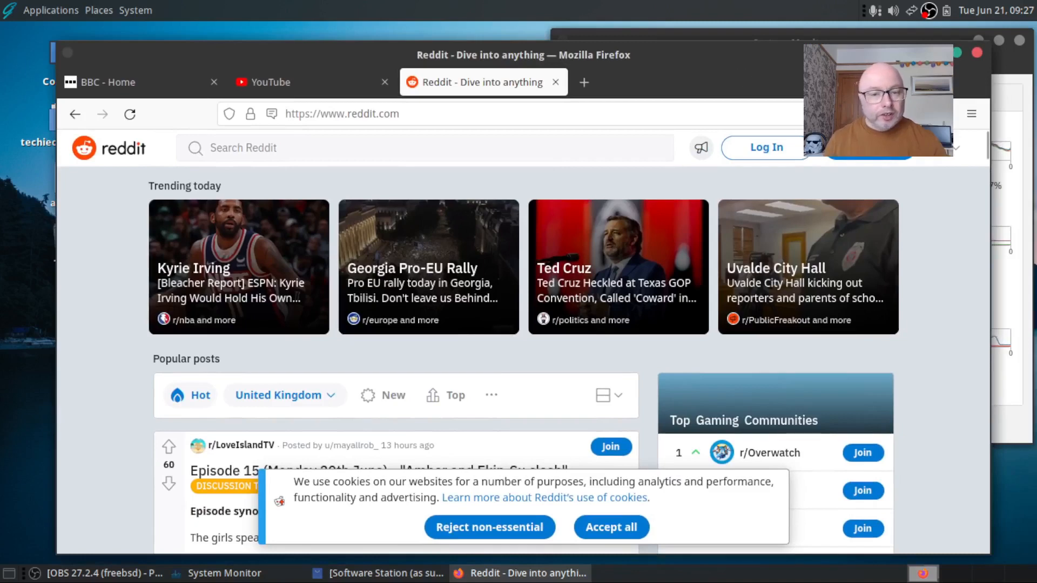
pyautogui.click(936, 52)
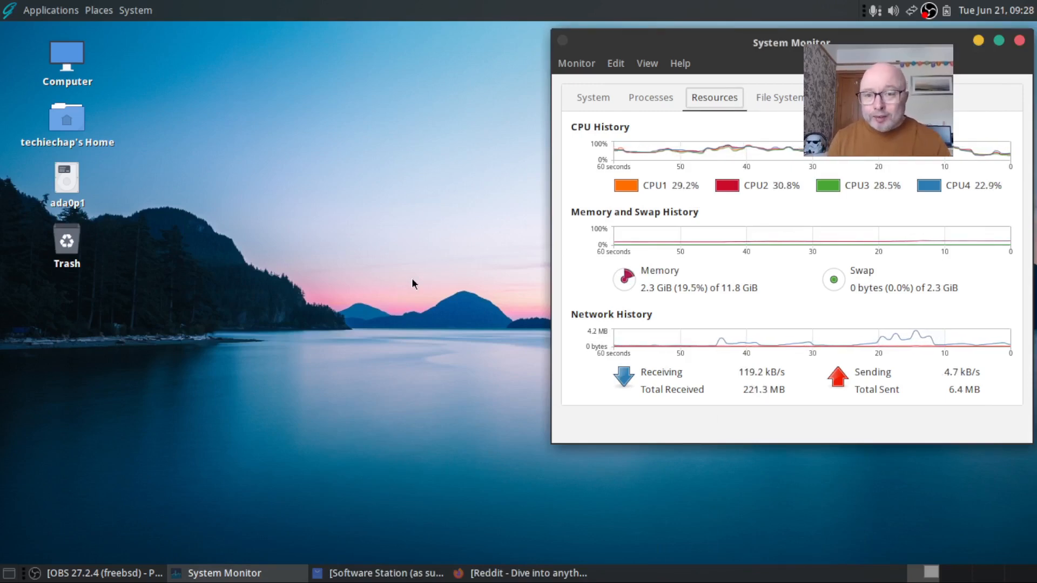
pyautogui.click(425, 574)
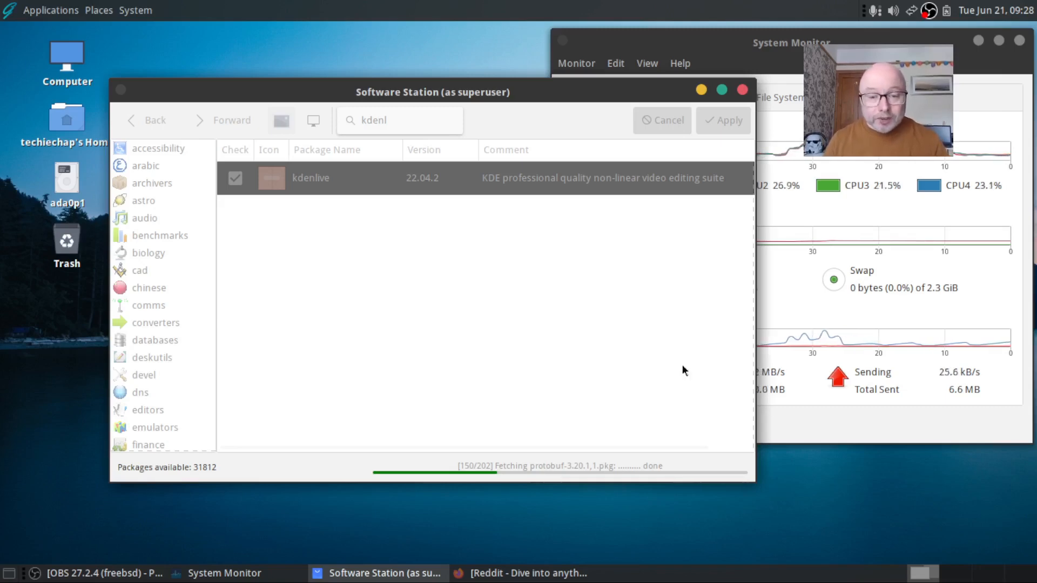
pyautogui.moveTo(675, 93); pyautogui.dragTo(646, 90)
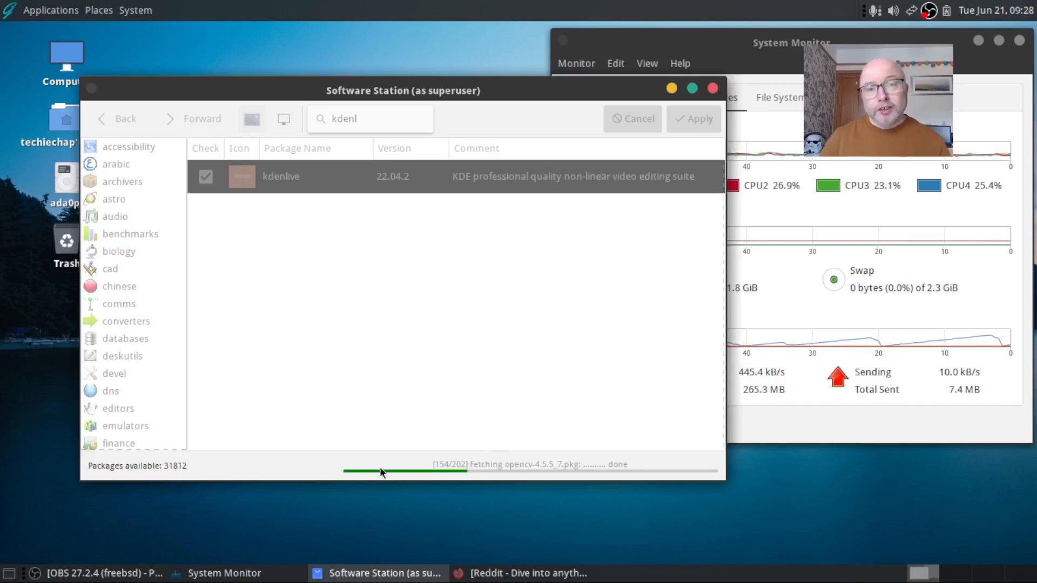
pyautogui.click(673, 90)
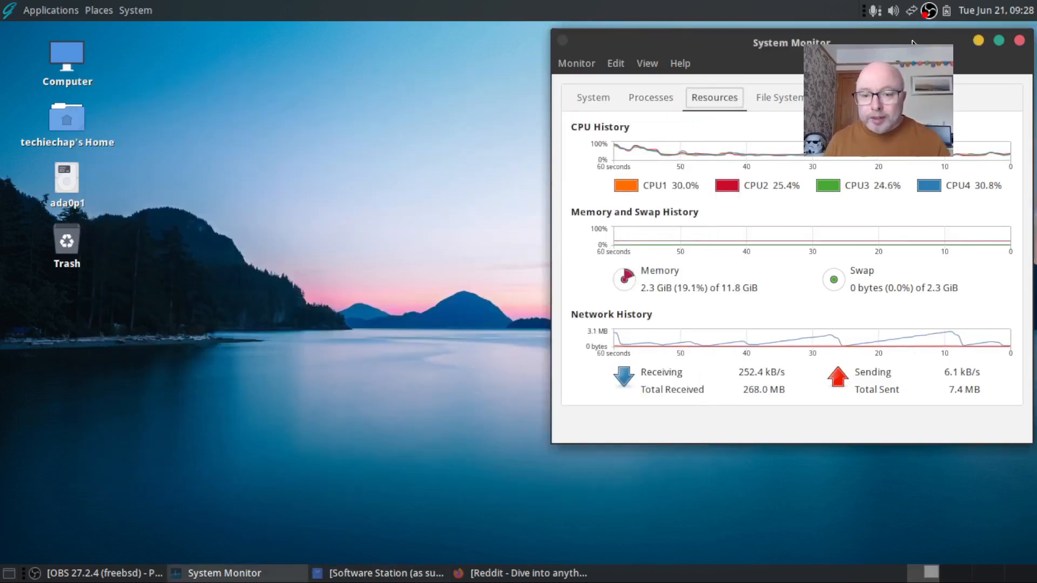
# Launch Plank from Applications > Accessories so the dock appears at the bottom
pyautogui.click(485, 231)
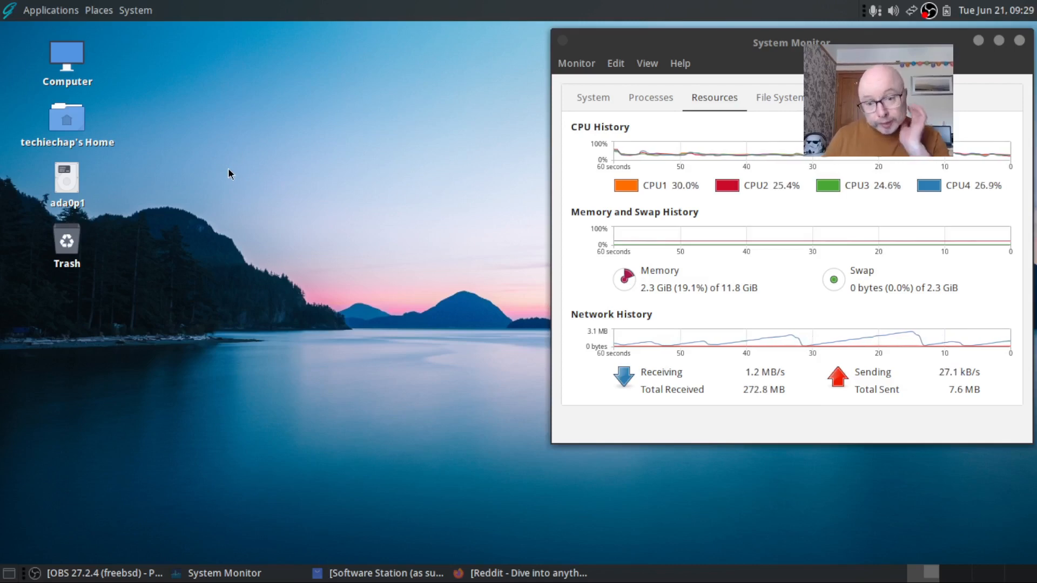
pyautogui.click(59, 13)
pyautogui.moveTo(67, 44)
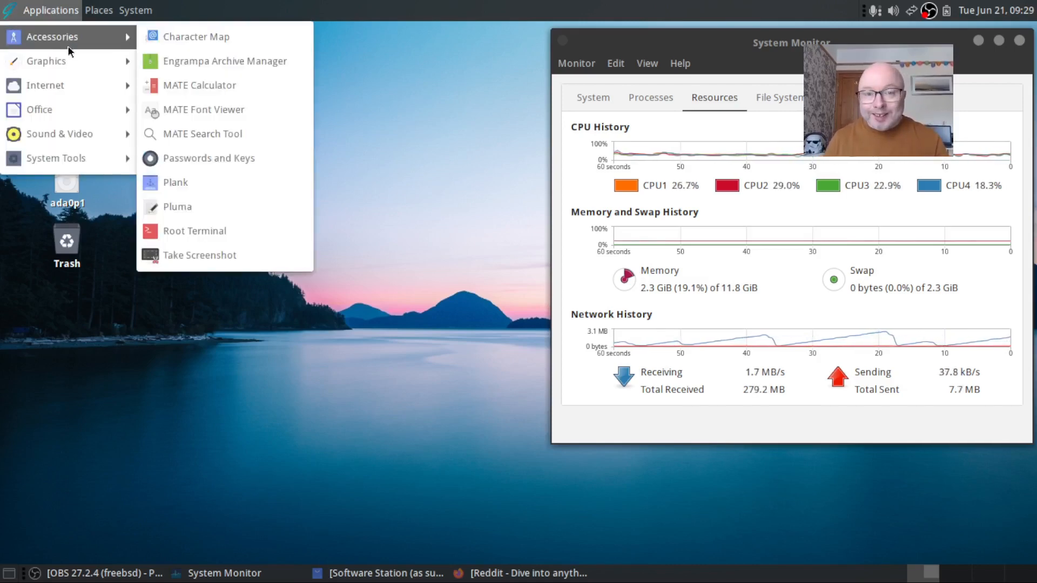
pyautogui.click(150, 183)
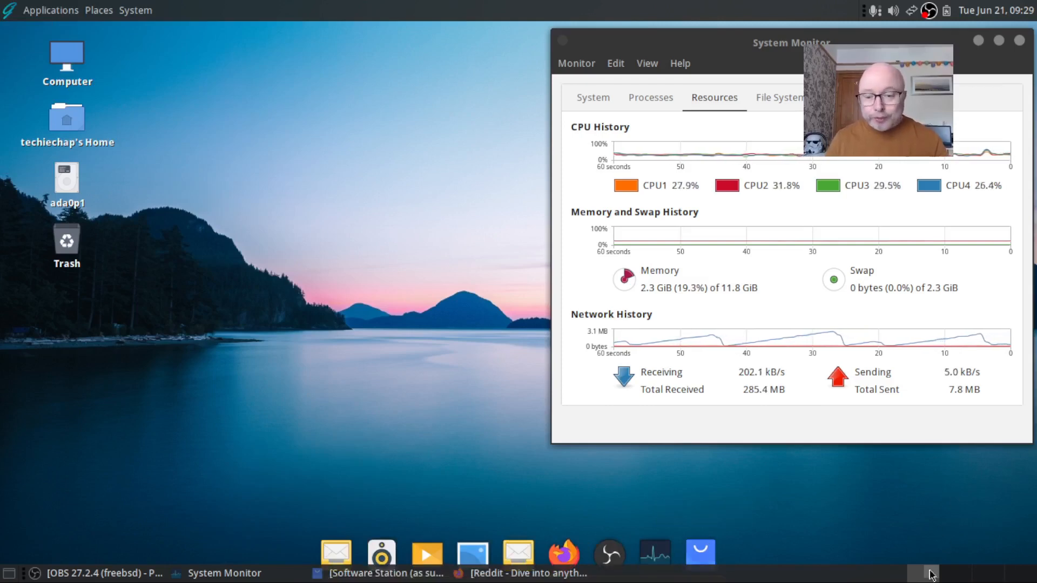
# Delete the bottom MATE panel via its context menu, then drag System Monitor further left
pyautogui.rightClick(879, 577)
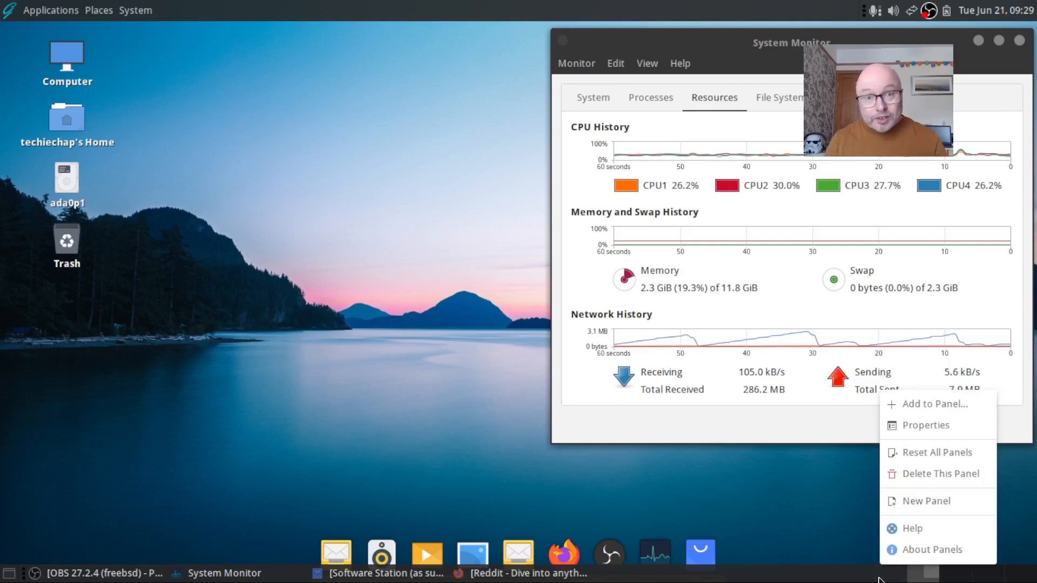
pyautogui.click(925, 475)
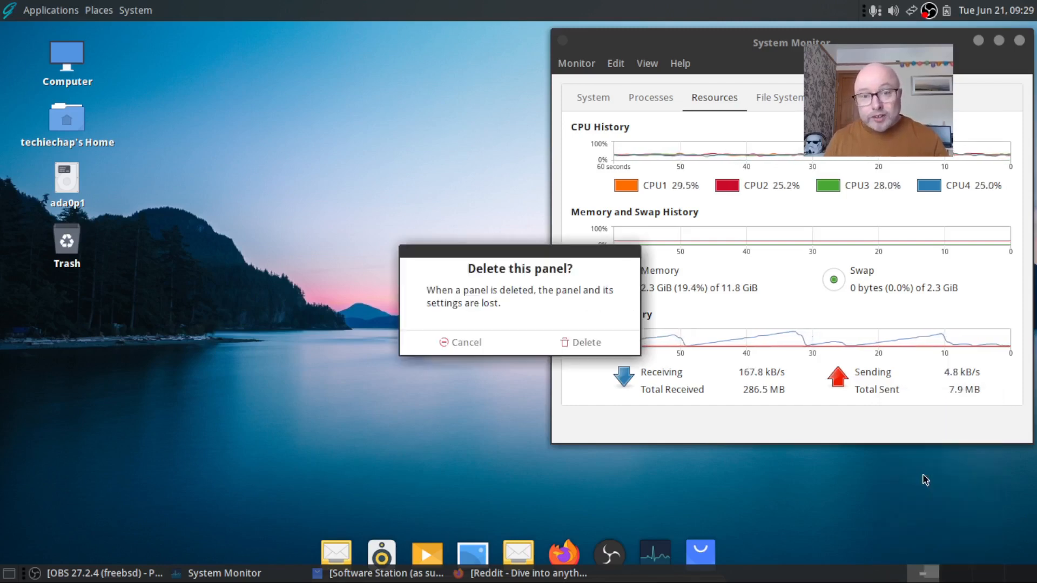
pyautogui.click(592, 340)
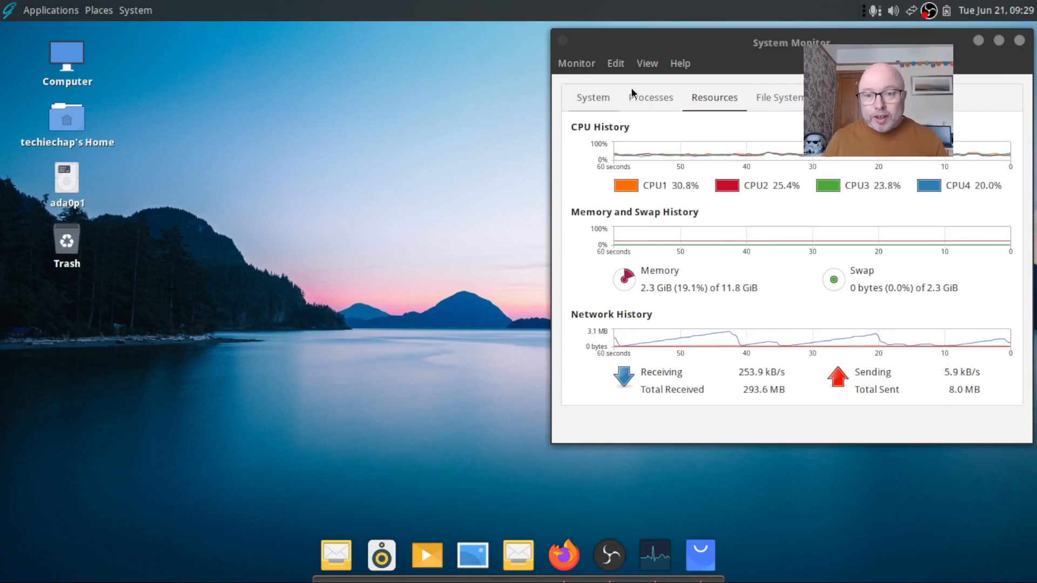
pyautogui.click(900, 41)
pyautogui.moveTo(900, 40); pyautogui.dragTo(842, 41)
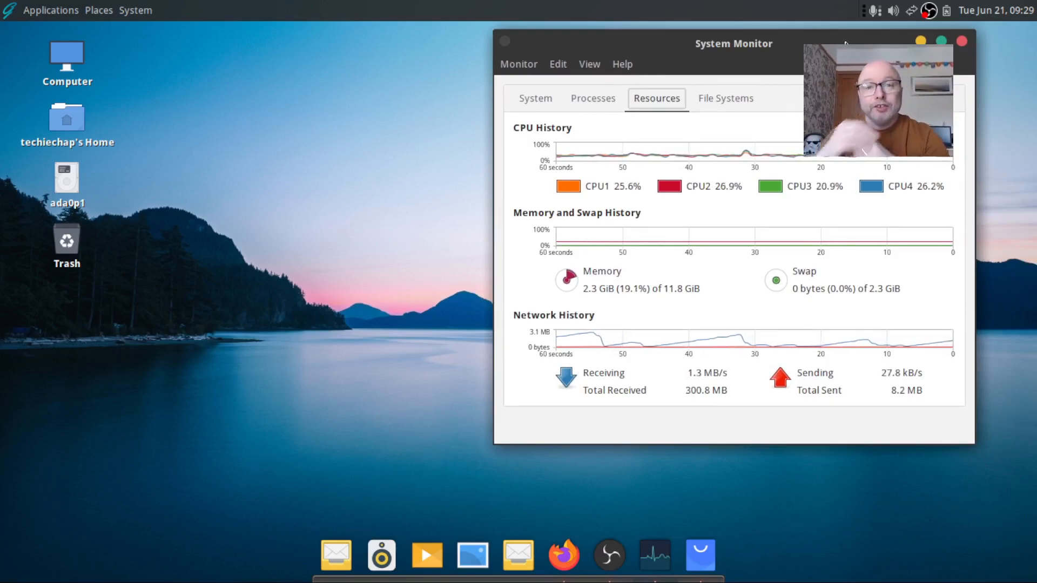
# Show the System tab overview with GhostBSD release, kernel, memory, processor, graphics and free disk space
pyautogui.click(518, 102)
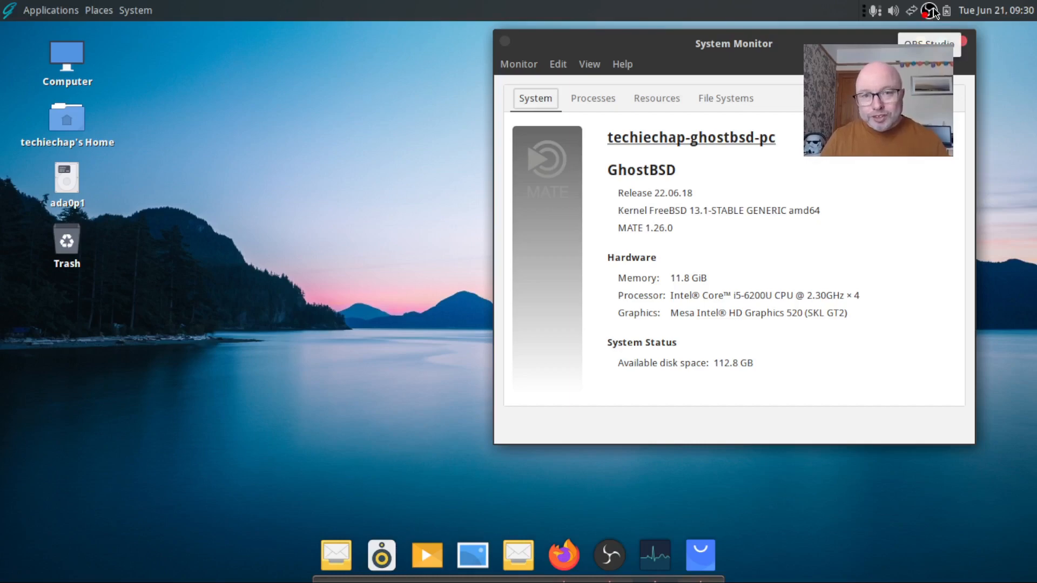
pyautogui.rightClick(933, 9)
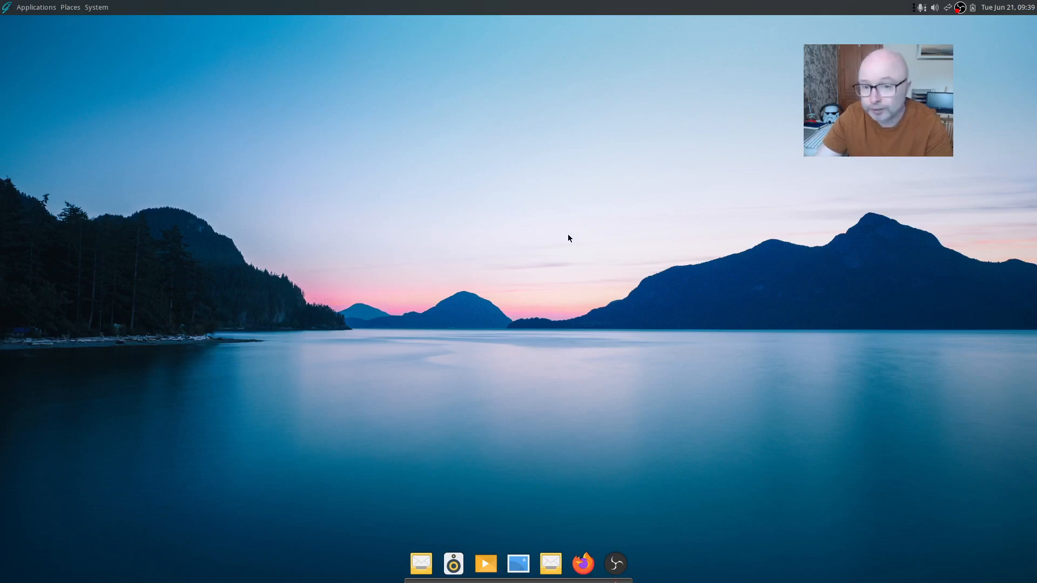
pyautogui.click(31, 10)
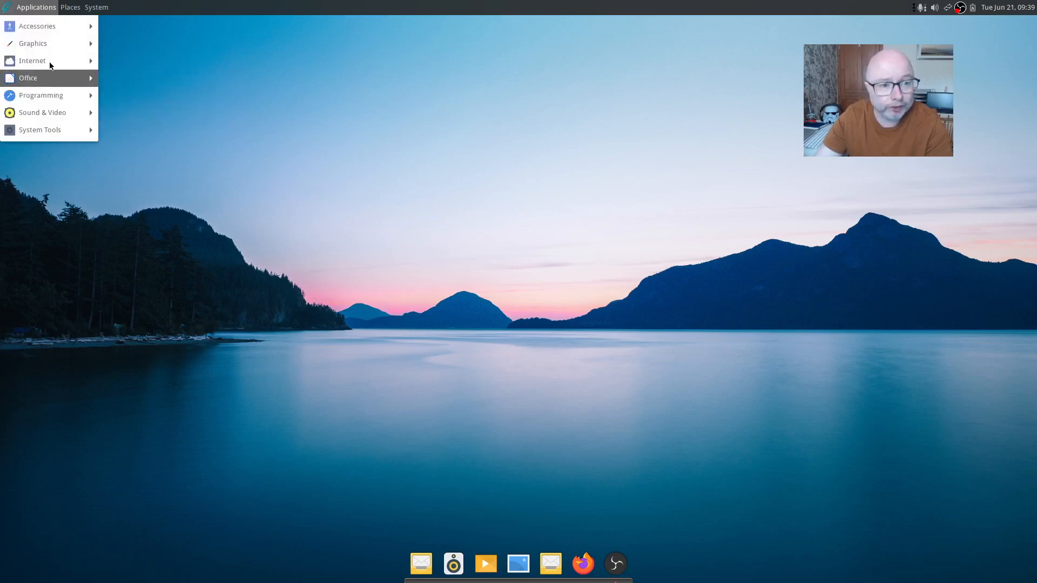
pyautogui.moveTo(75, 10)
pyautogui.moveTo(107, 9)
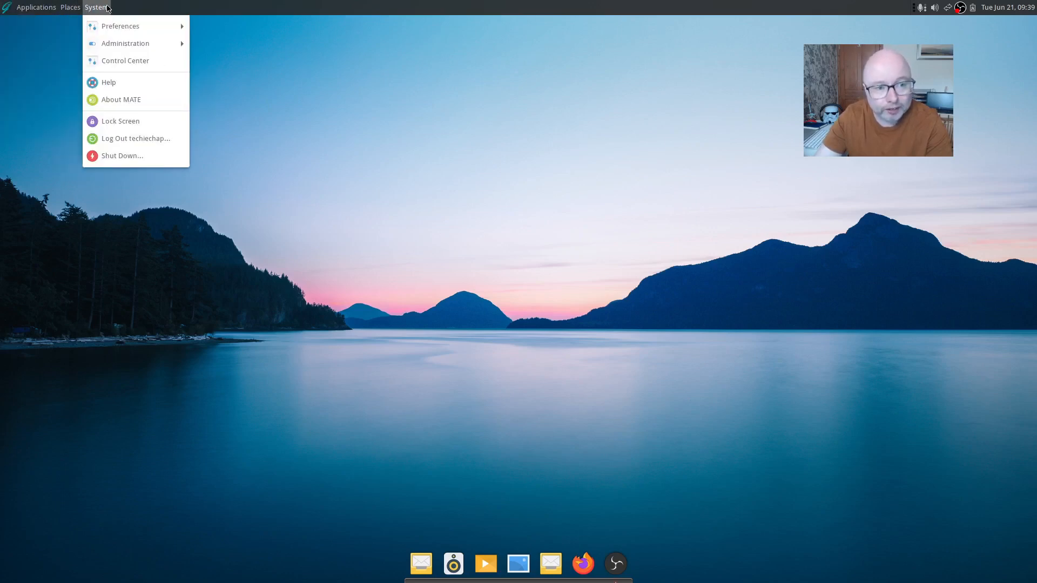
pyautogui.click(669, 327)
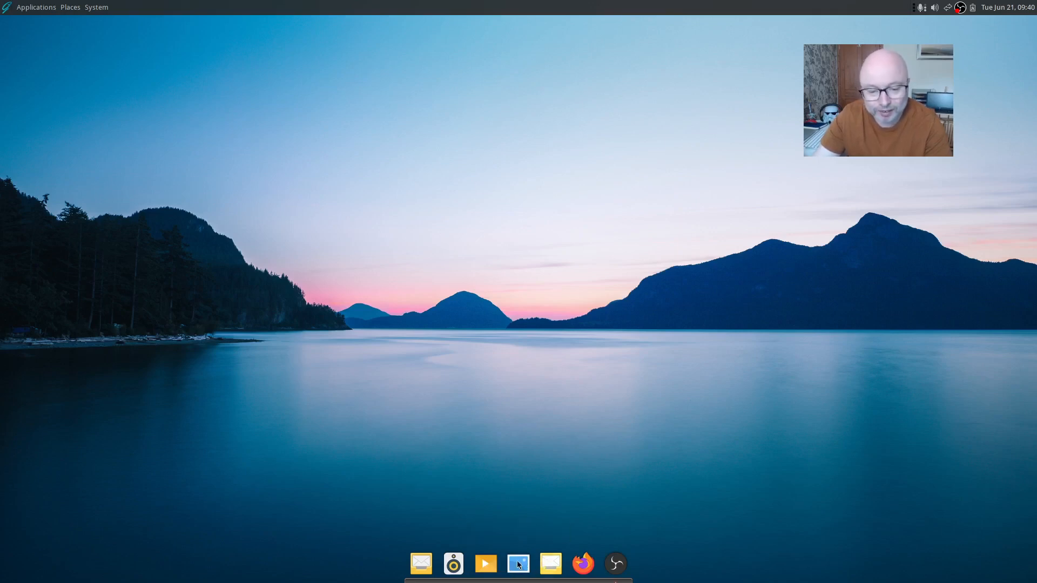
# Untick Keep in Dock for the Evolution launcher, then check the mail launcher's options without changing them
pyautogui.rightClick(547, 563)
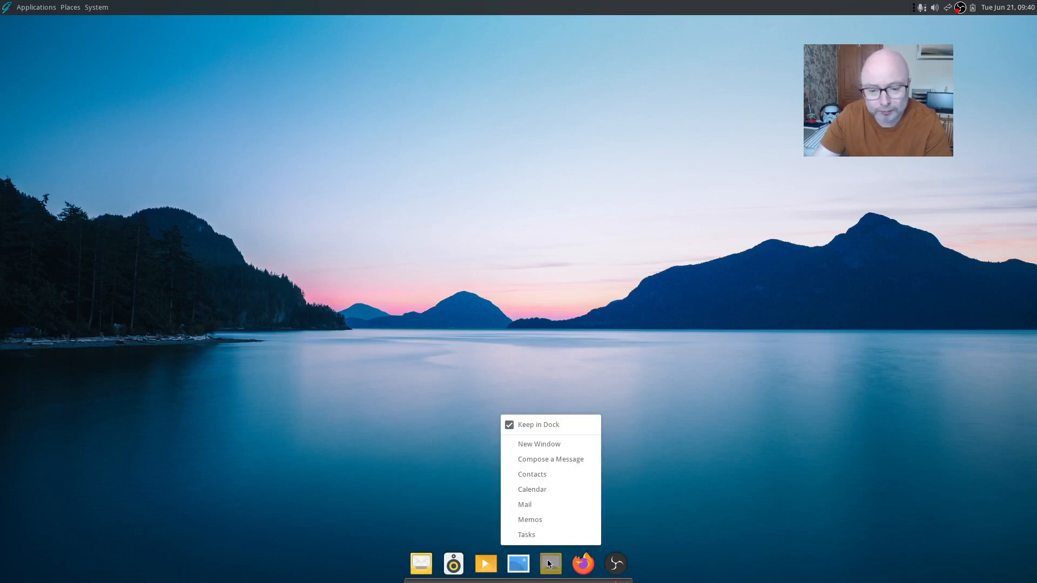
pyautogui.click(508, 425)
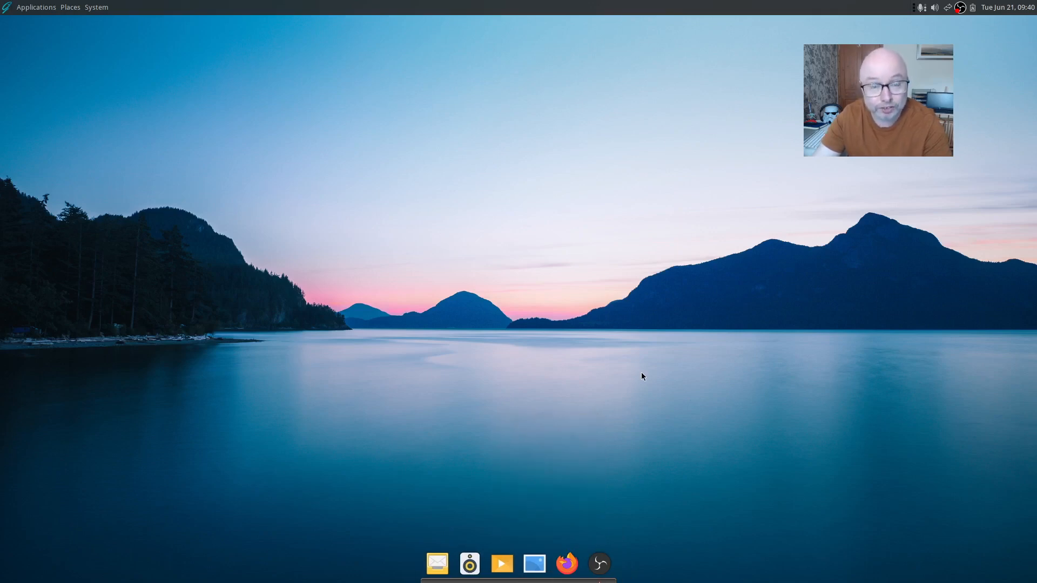
pyautogui.rightClick(437, 563)
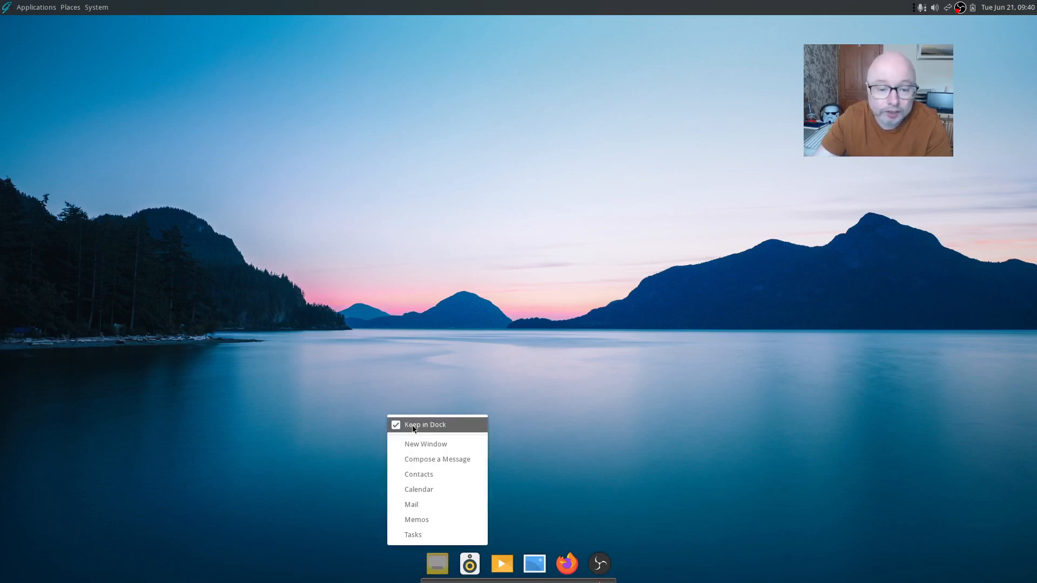
pyautogui.click(282, 333)
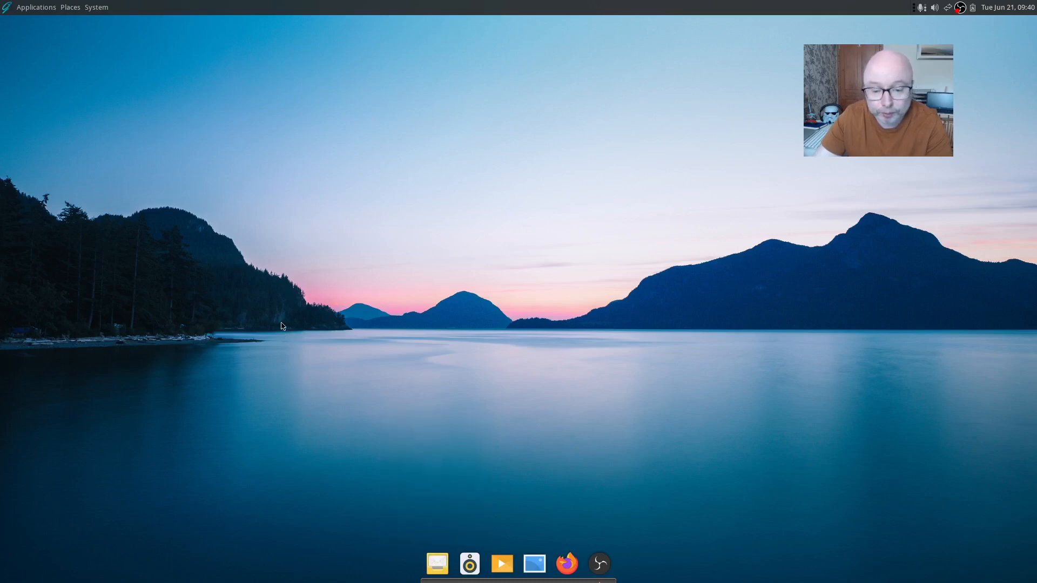
pyautogui.rightClick(438, 563)
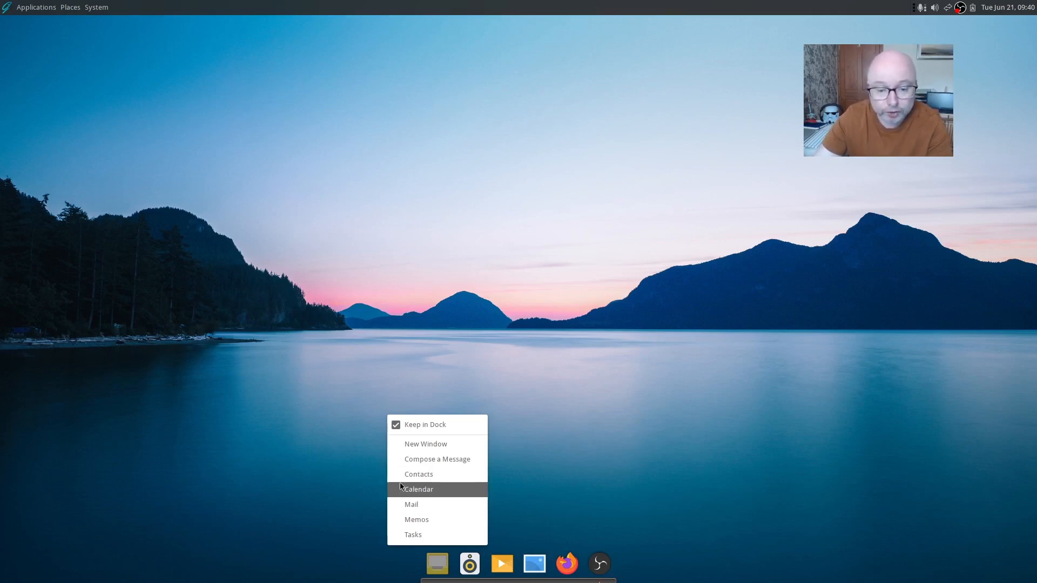
pyautogui.click(321, 486)
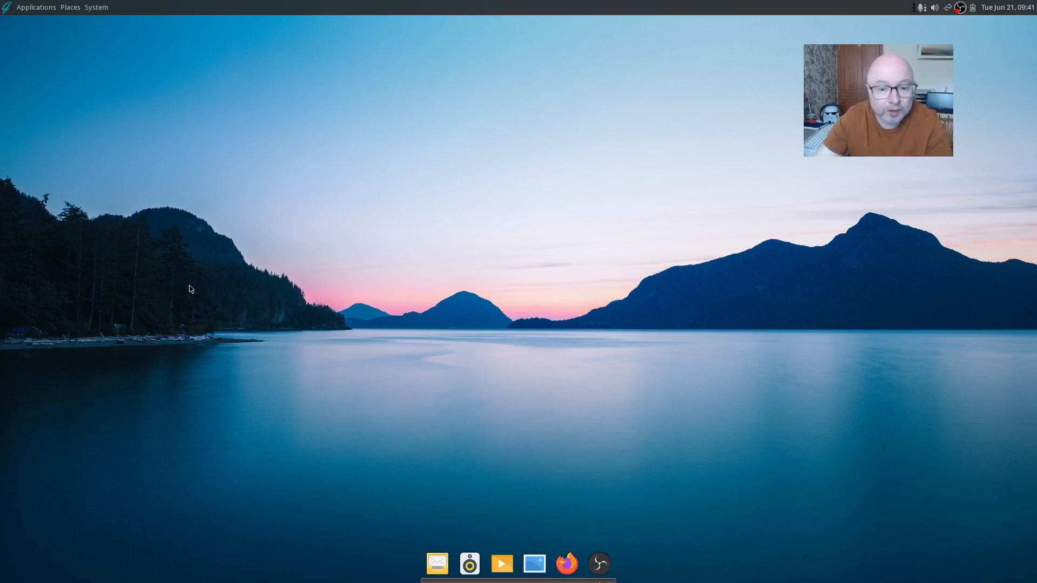
# Set the starry Cosmos image as the desktop wallpaper from Change Desktop Background
pyautogui.rightClick(534, 205)
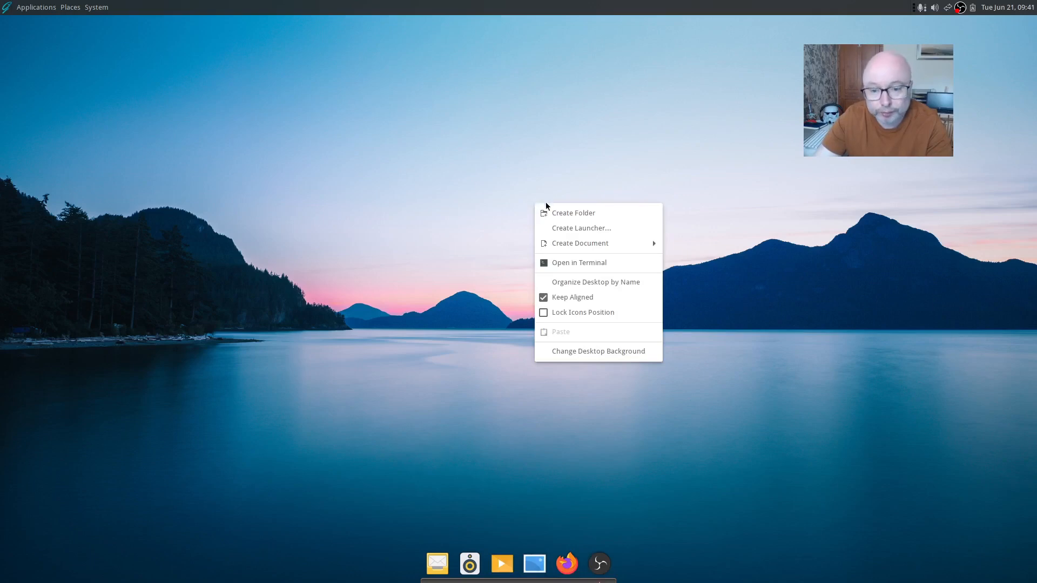
pyautogui.click(587, 352)
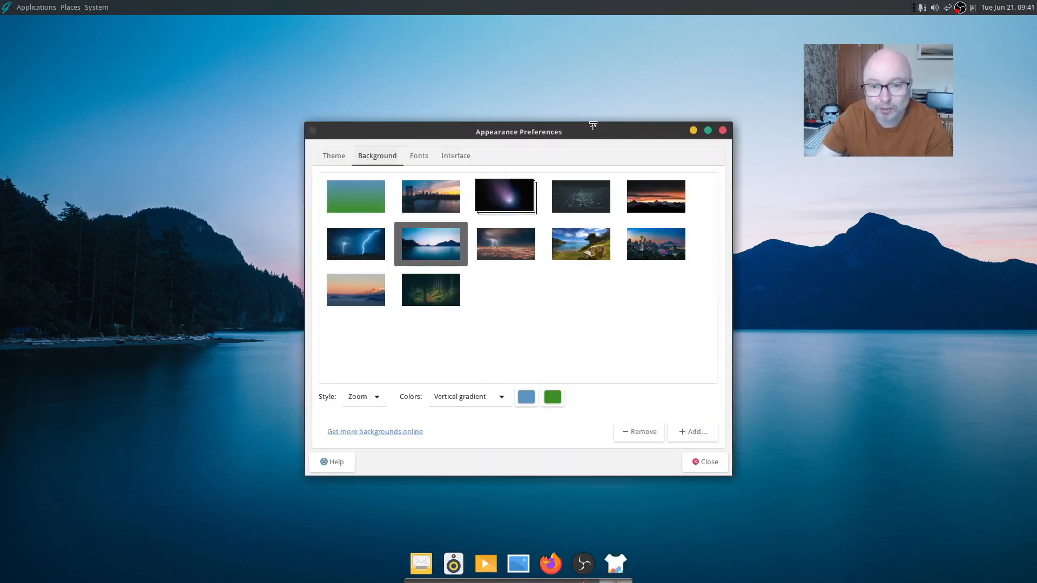
pyautogui.moveTo(592, 125); pyautogui.dragTo(560, 106)
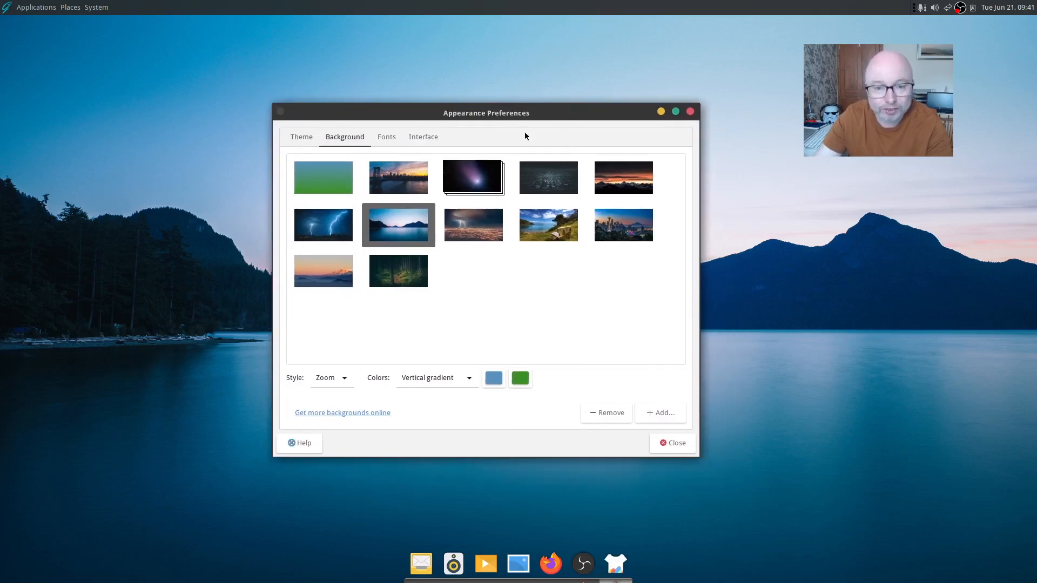
pyautogui.click(485, 172)
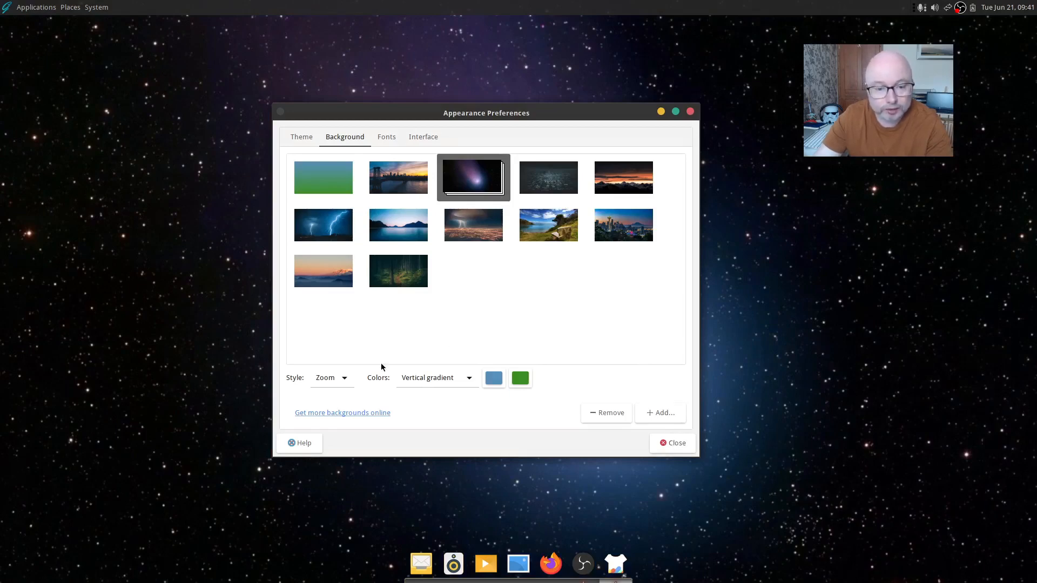
pyautogui.click(672, 444)
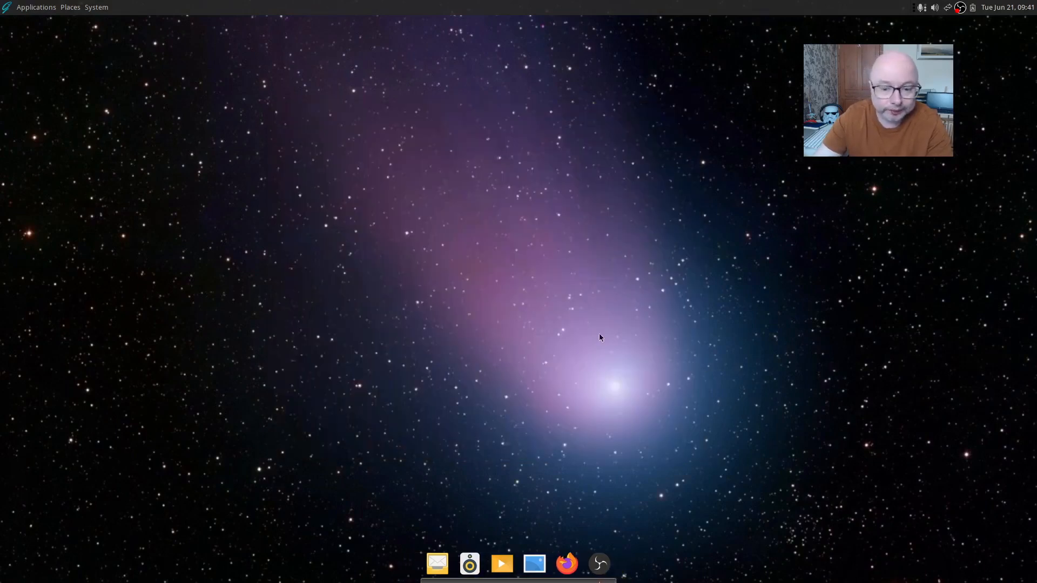
# Try the city-at-night and sunset-clouds wallpapers, then settle on the bridge and city skyline image
pyautogui.rightClick(528, 324)
pyautogui.click(586, 479)
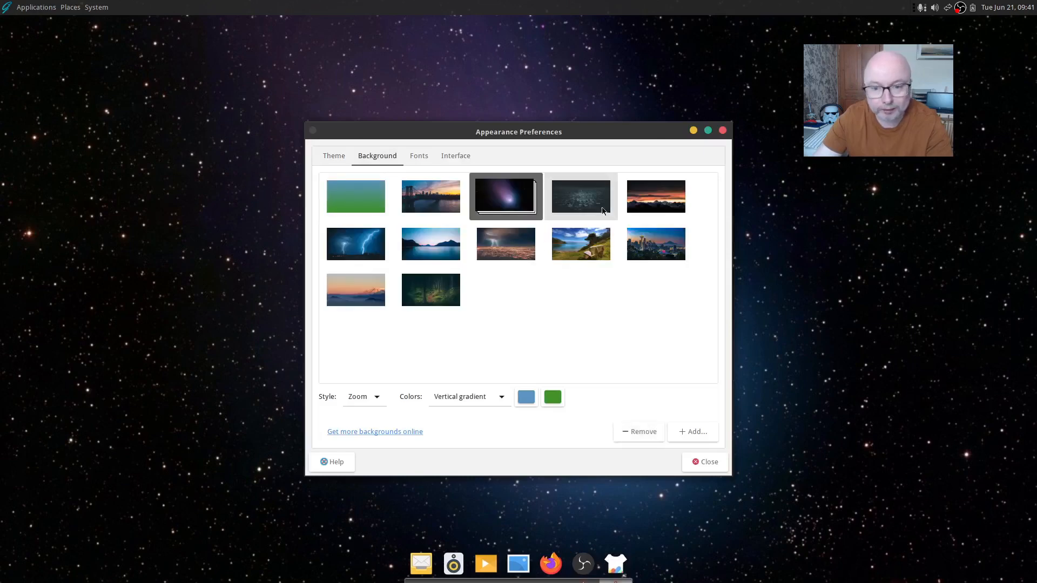
pyautogui.click(581, 196)
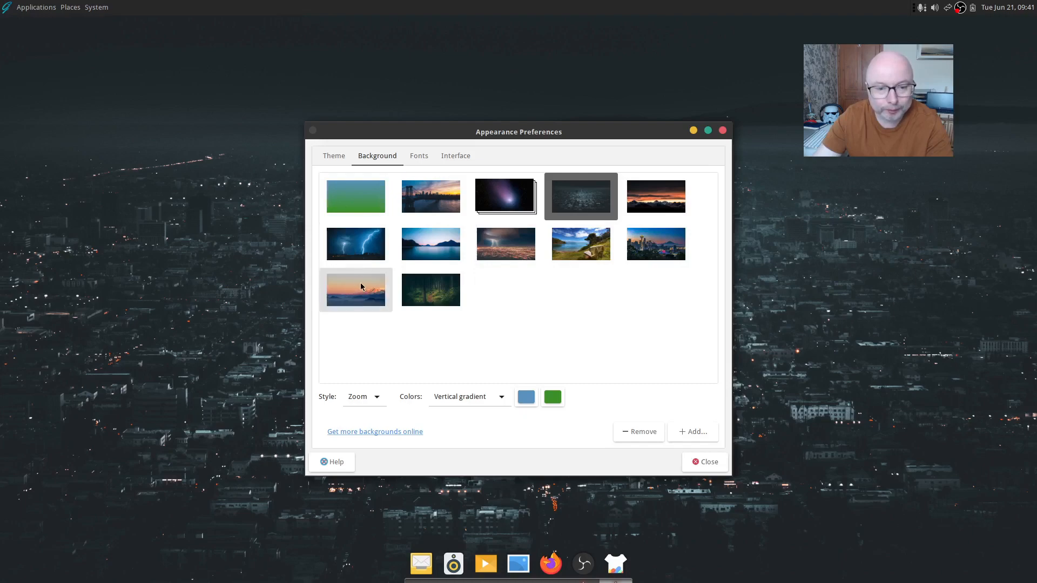
pyautogui.click(359, 291)
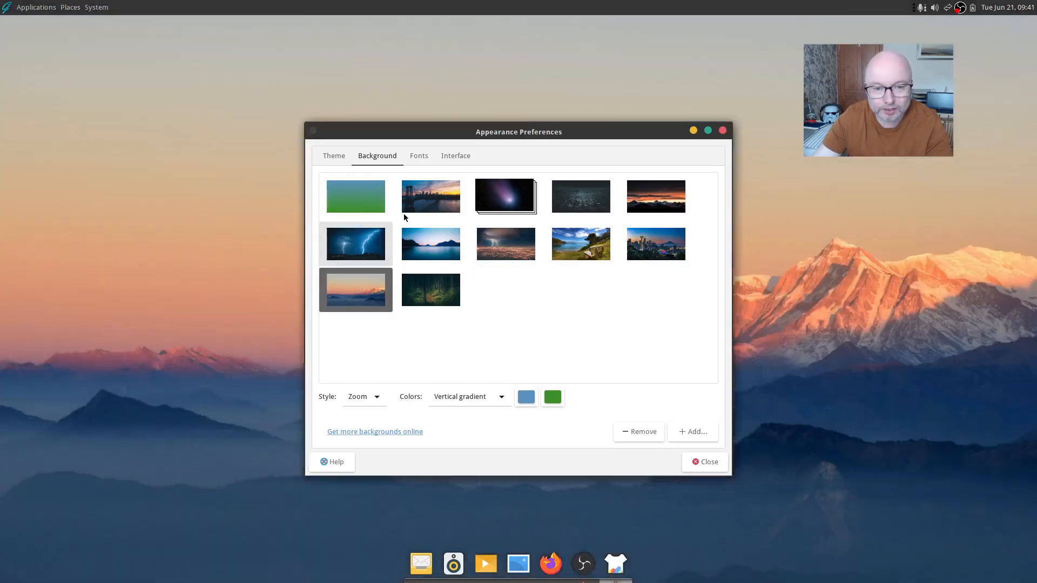
pyautogui.click(406, 214)
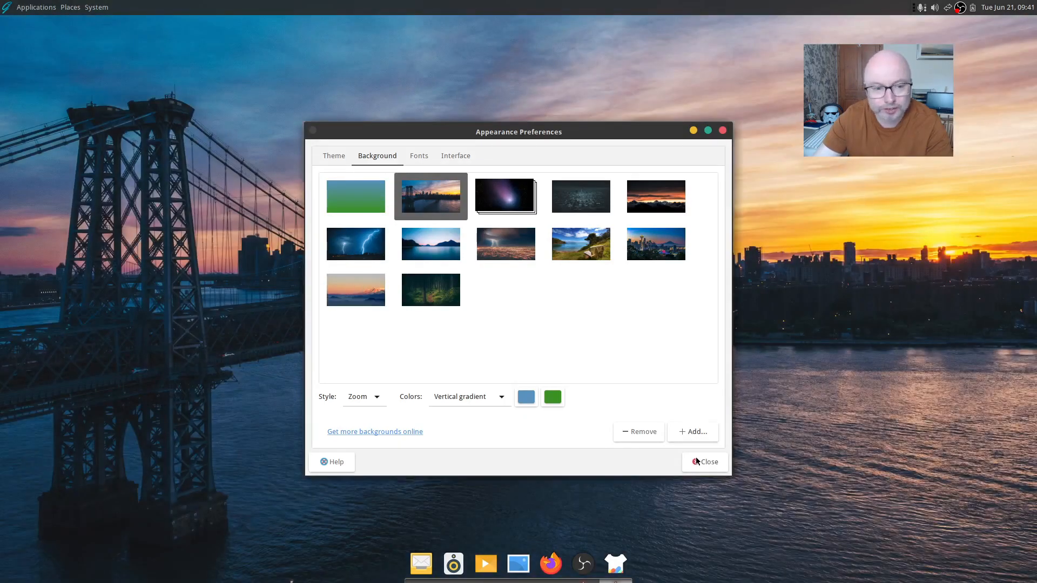
pyautogui.click(695, 459)
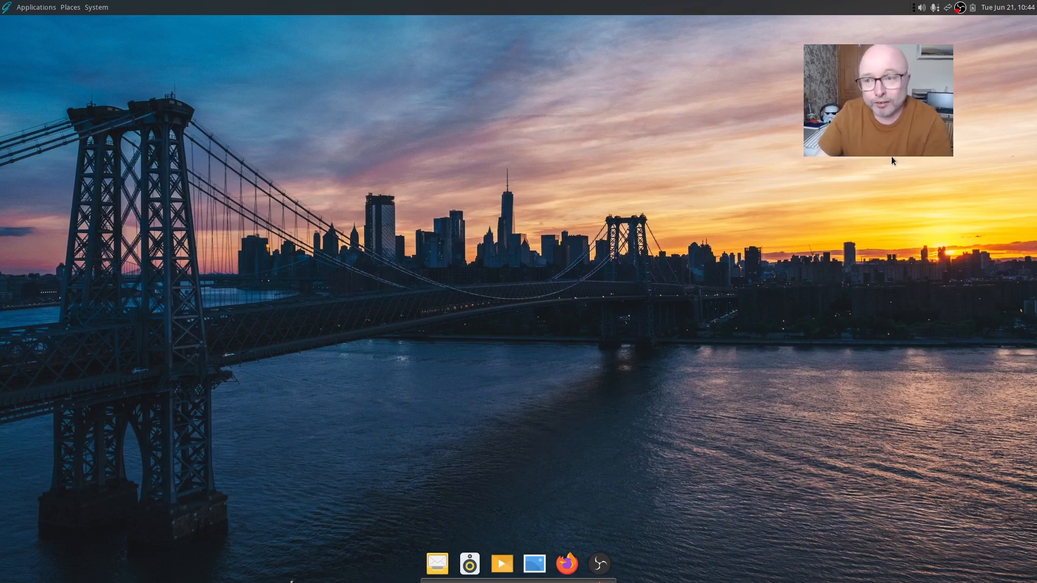
# Review Station Tweak's Interface options under Look and Feel, close it unchanged, and reopen the System menu
pyautogui.click(98, 7)
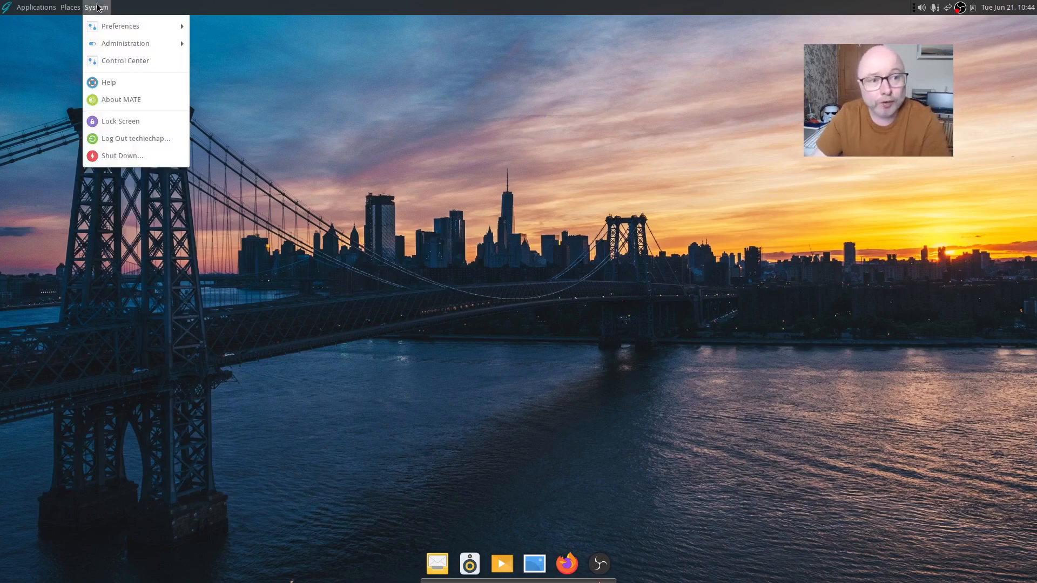
pyautogui.moveTo(119, 25)
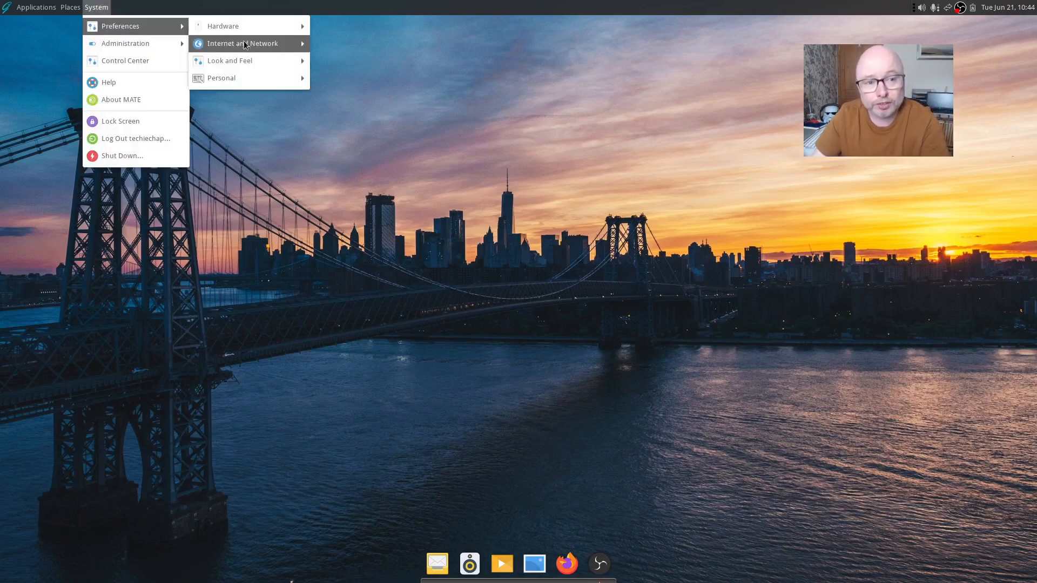
pyautogui.moveTo(232, 61)
pyautogui.click(372, 131)
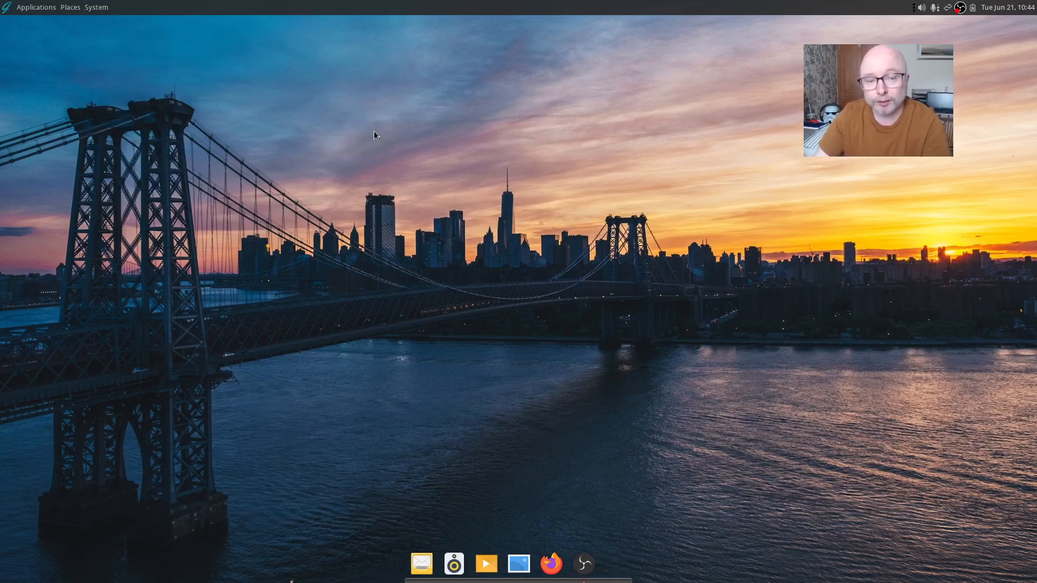
pyautogui.click(429, 251)
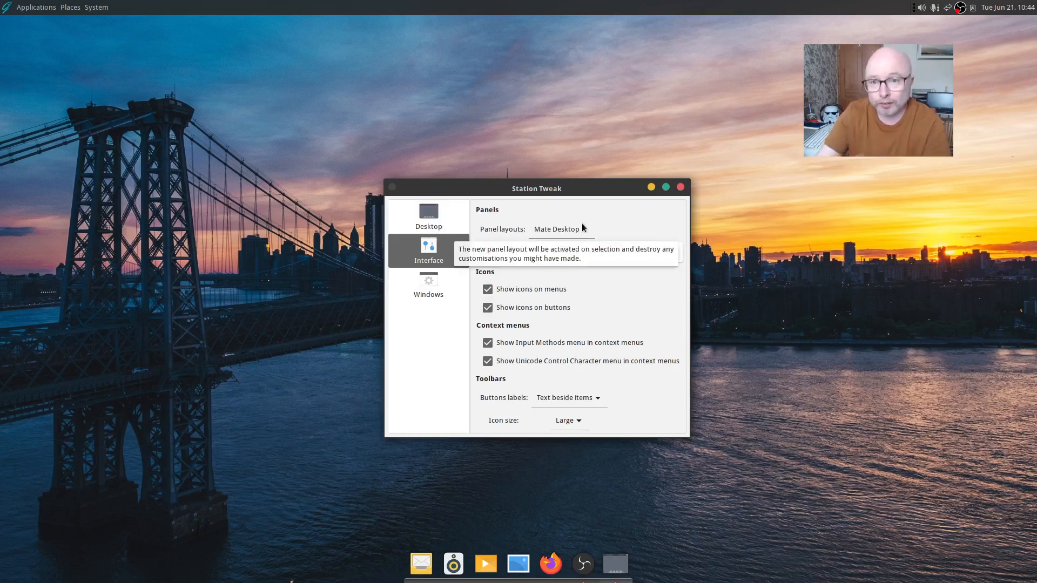
pyautogui.click(680, 187)
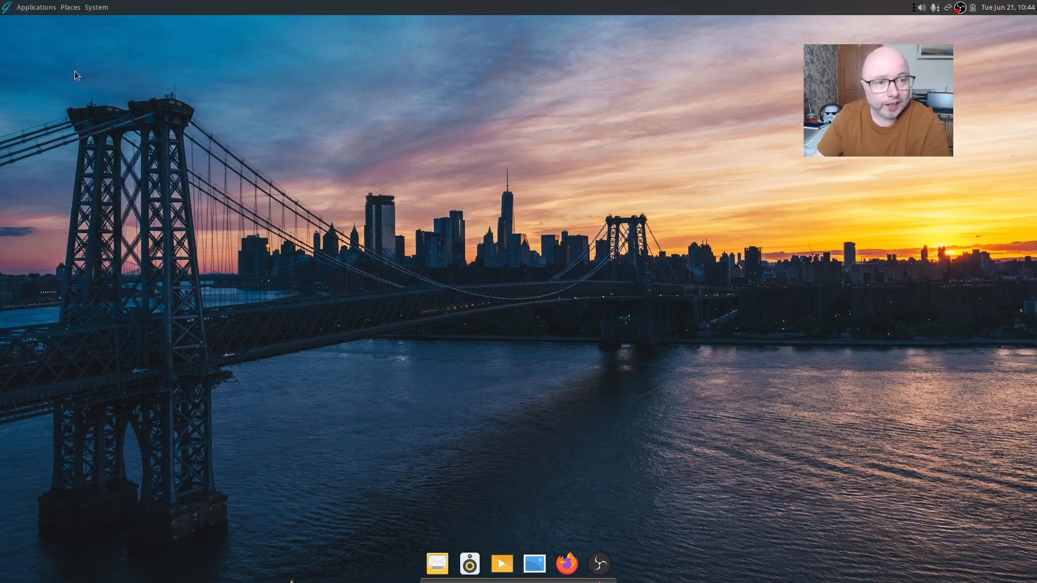
pyautogui.click(97, 8)
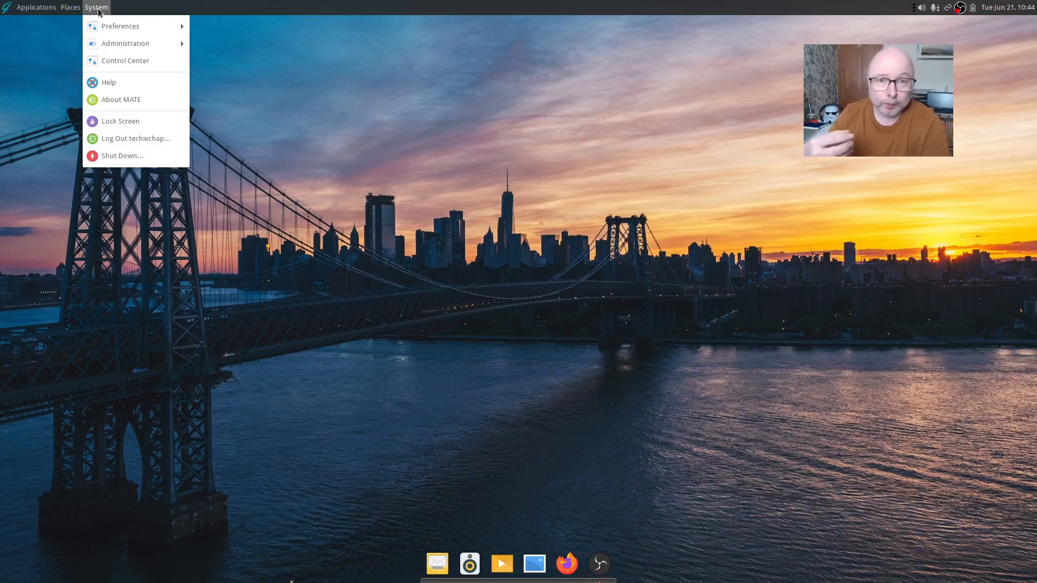
# Open Startup Applications from Control Center and centre its window on screen
pyautogui.click(125, 60)
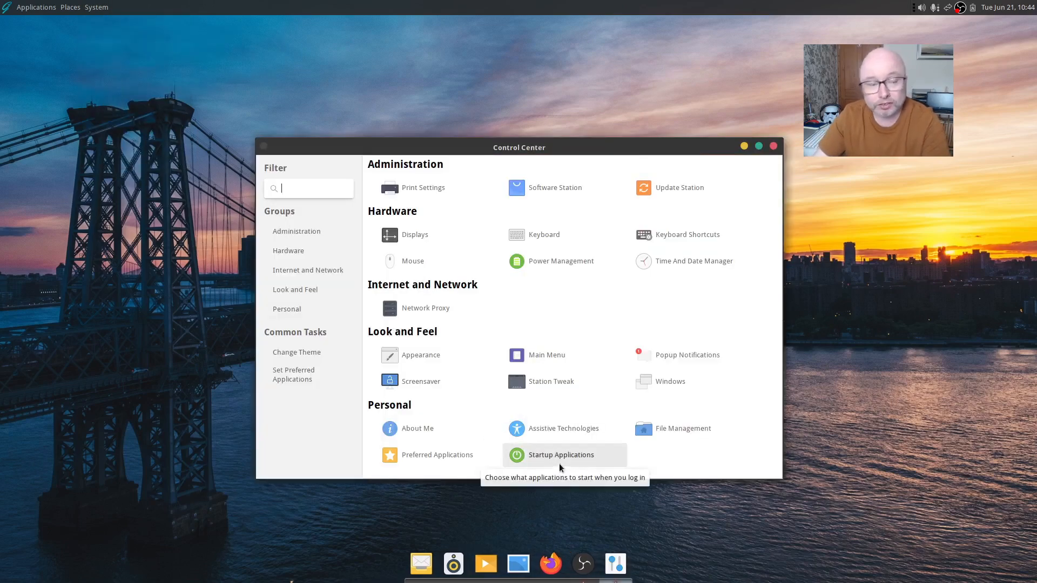
pyautogui.click(558, 468)
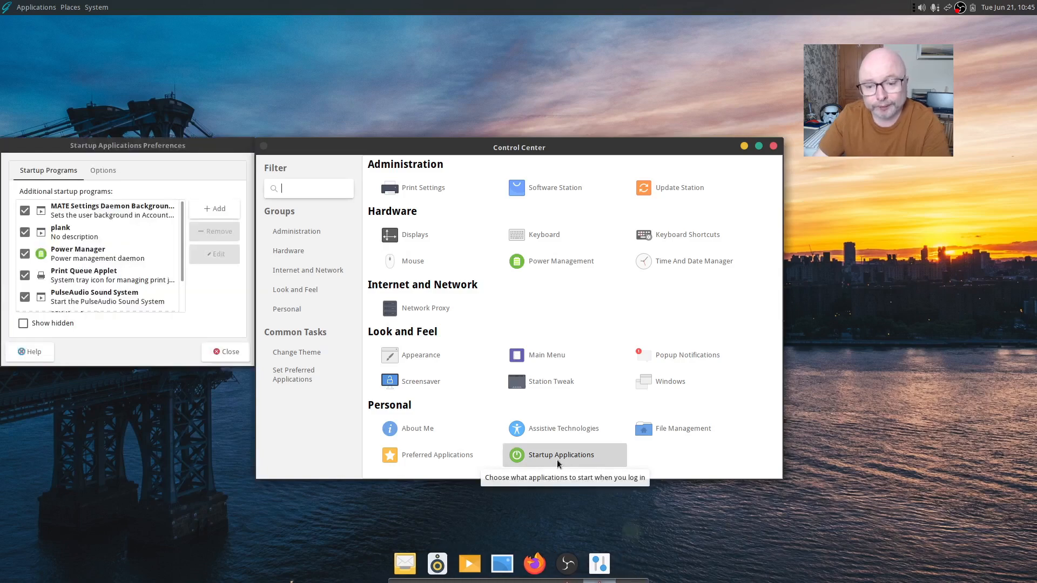
pyautogui.moveTo(178, 152); pyautogui.dragTo(572, 115)
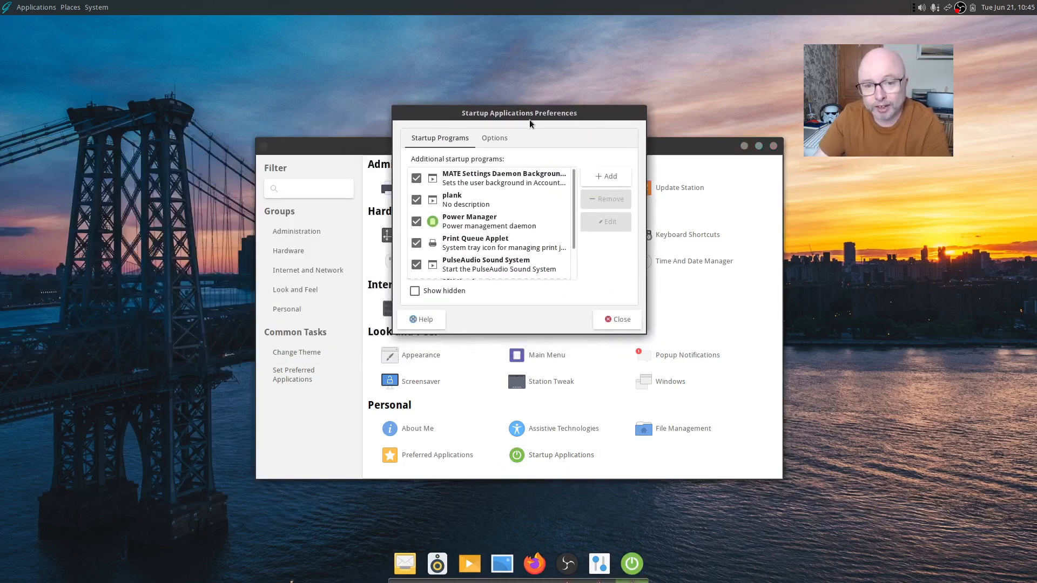
# Inspect the plank startup entry's name and 'plank' command in Edit, then cancel and close
pyautogui.click(461, 204)
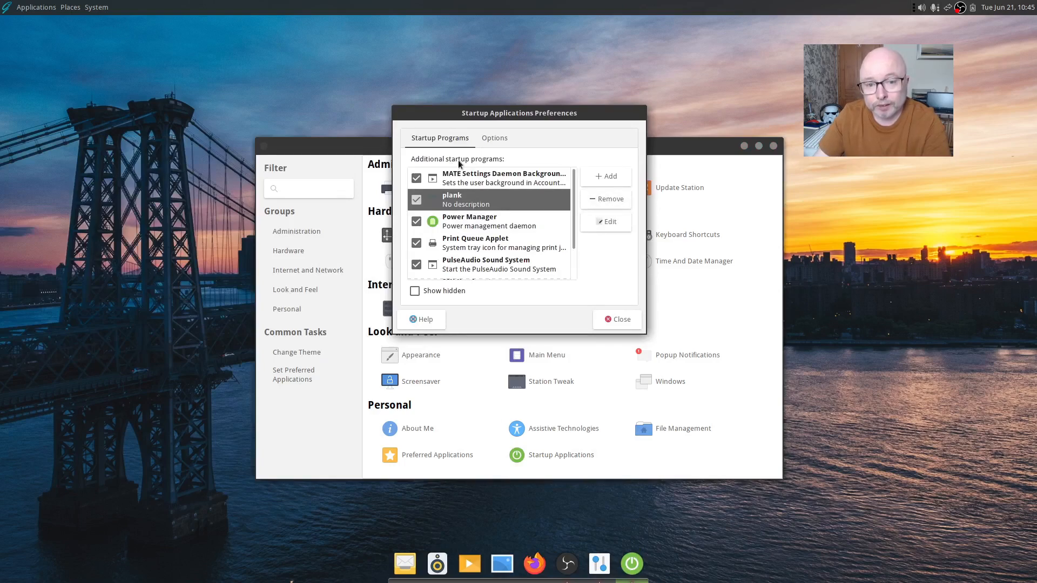
pyautogui.click(609, 225)
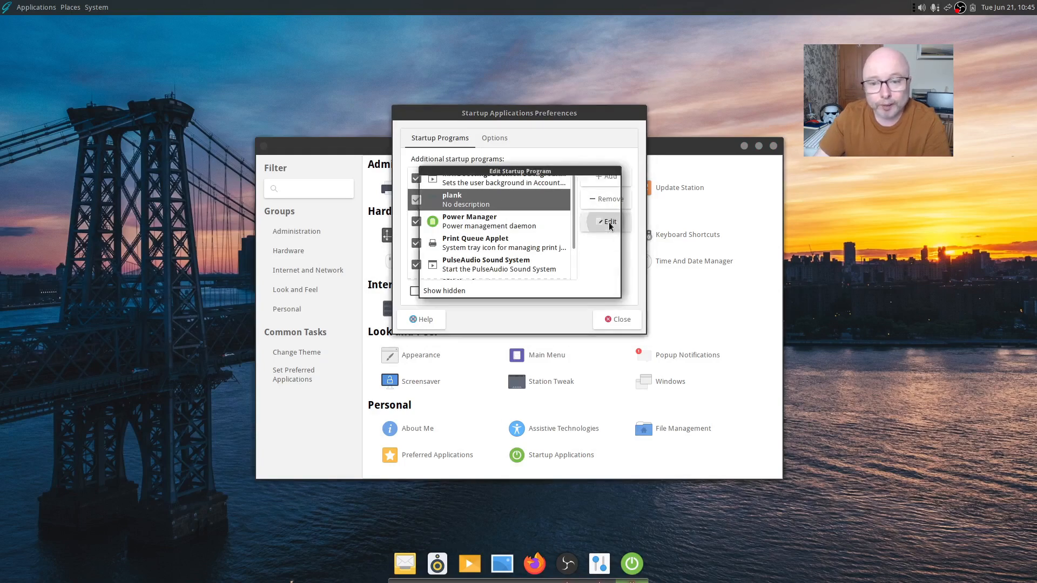
pyautogui.click(511, 220)
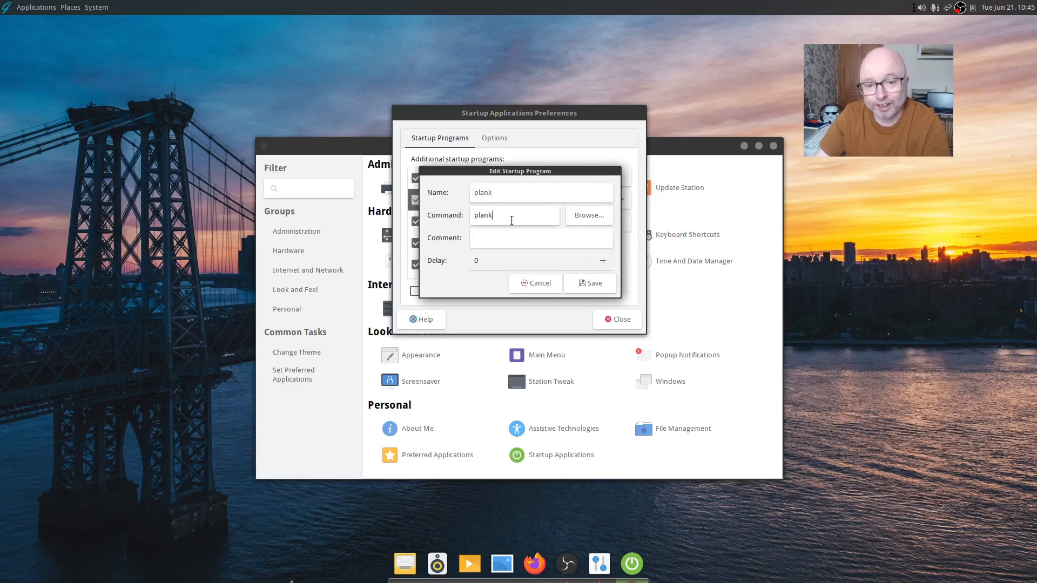
pyautogui.click(505, 191)
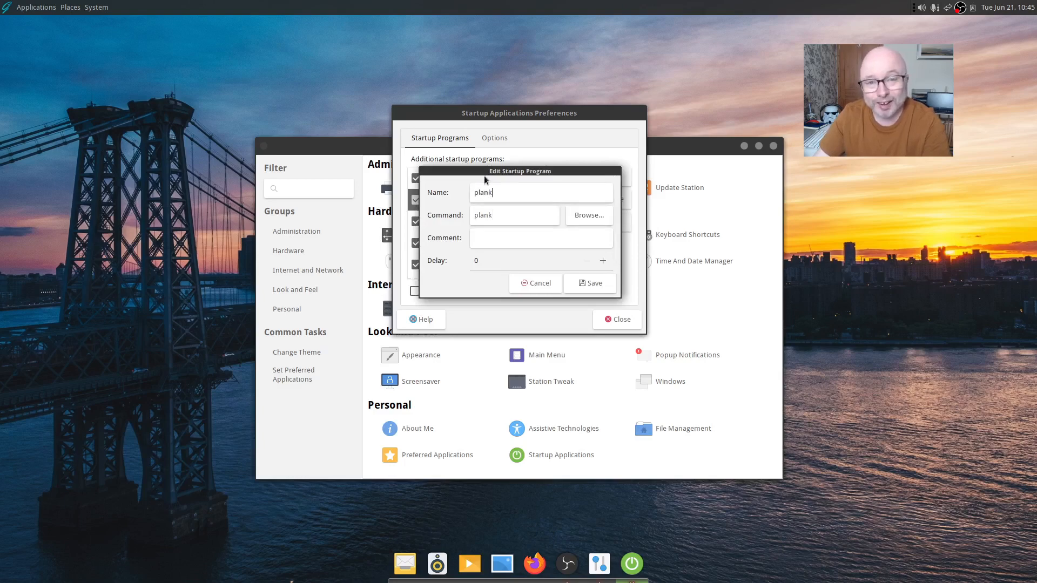
pyautogui.click(508, 215)
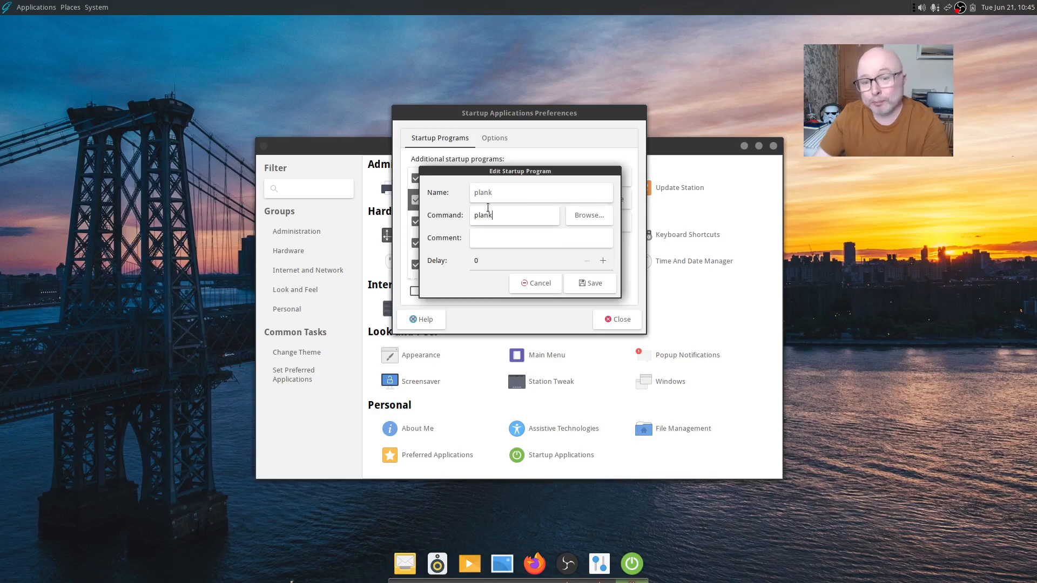
pyautogui.click(536, 283)
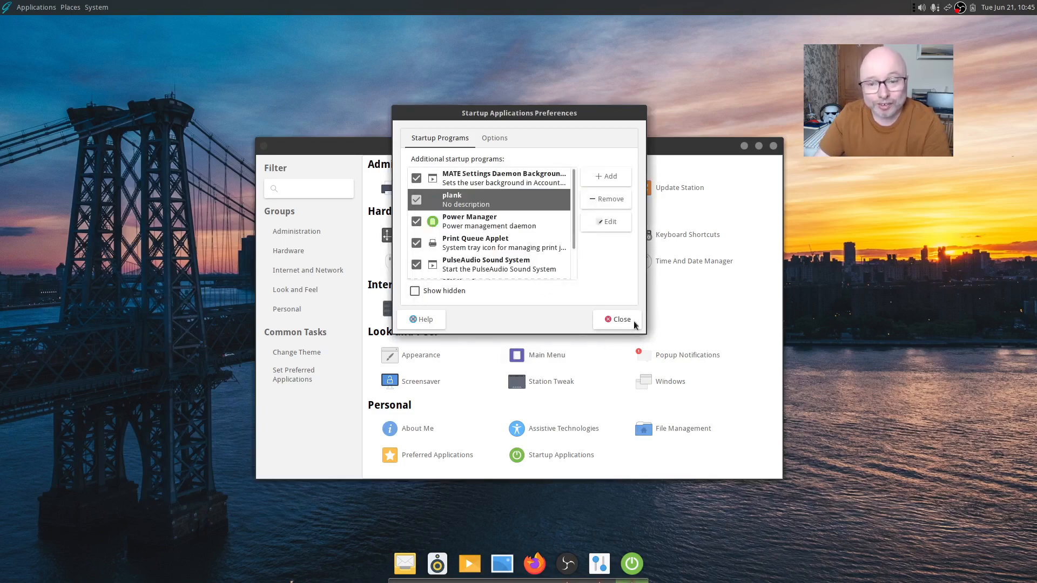
pyautogui.click(616, 320)
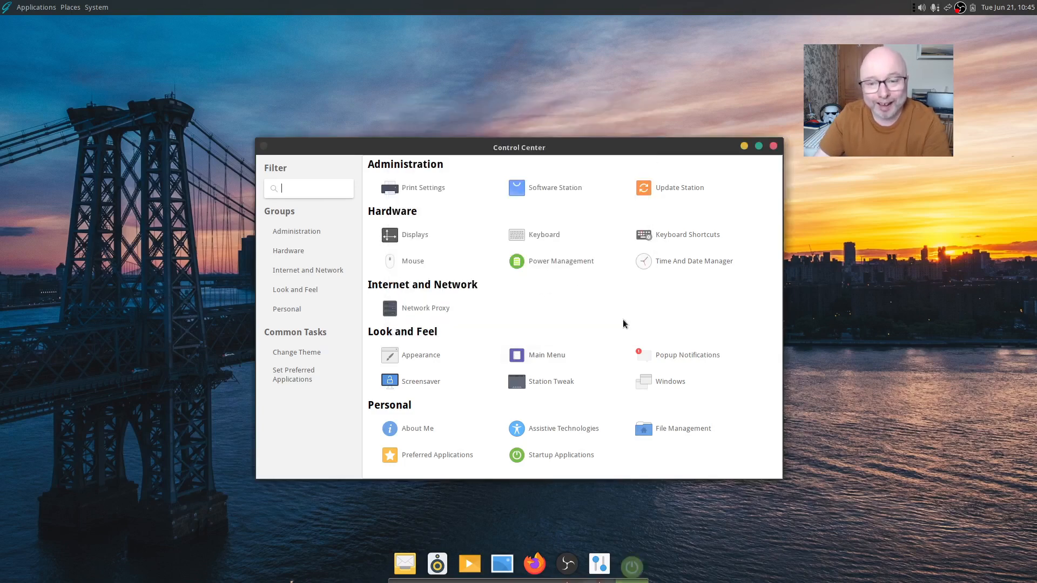
# Close Control Center, bring up Firefox with the Plank Dock guide, then minimise it
pyautogui.click(773, 147)
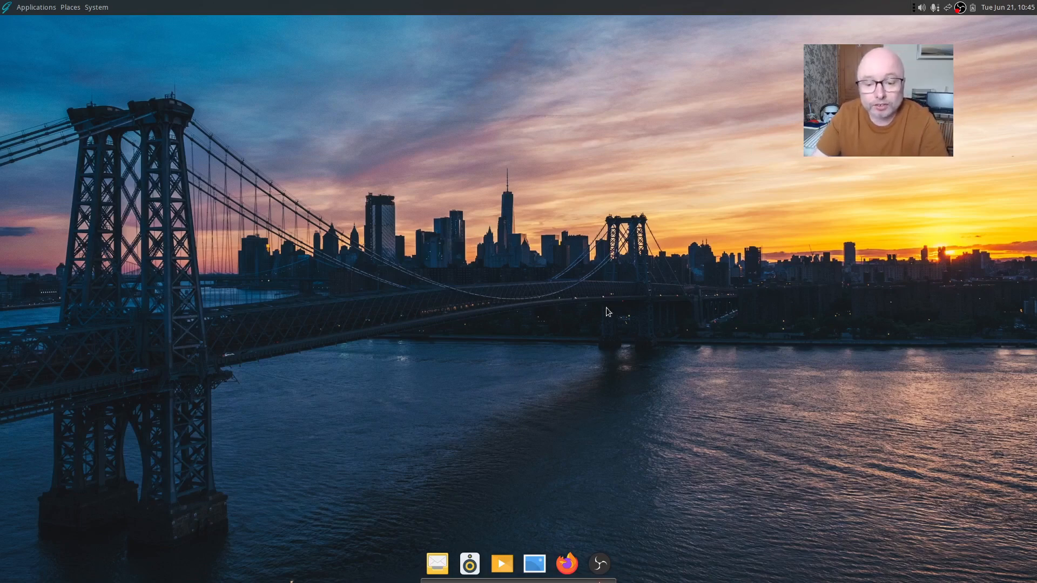
pyautogui.click(566, 564)
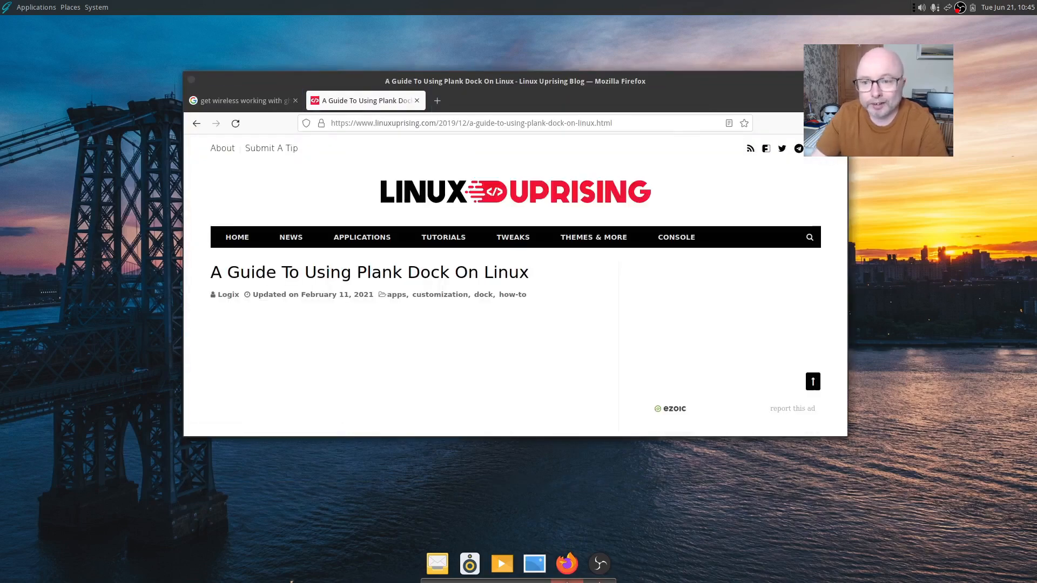
pyautogui.click(813, 80)
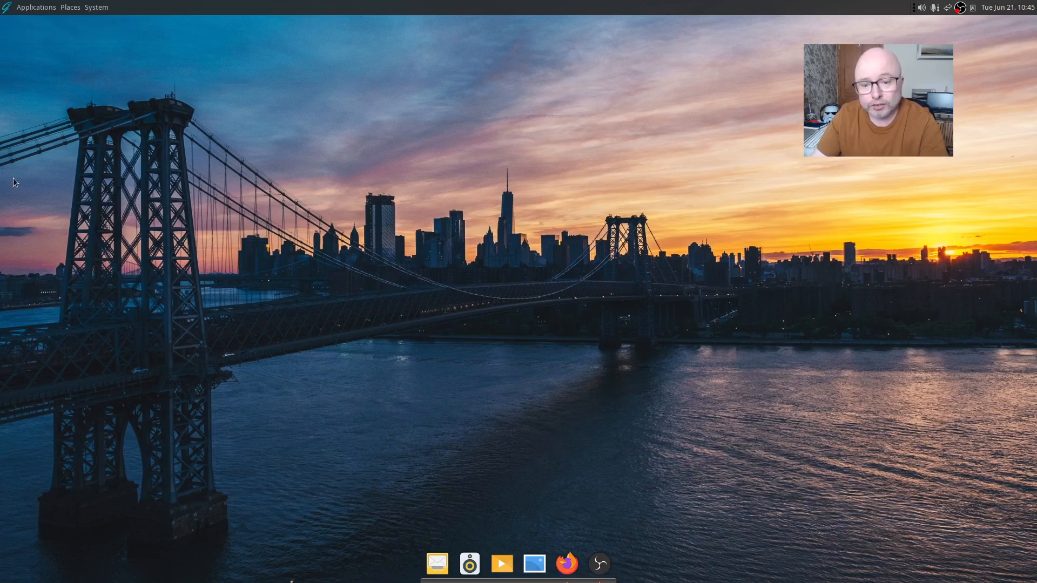
# Launch MATE System Monitor from System Tools, move it right, and view Resources then the System specs
pyautogui.click(36, 7)
pyautogui.moveTo(49, 130)
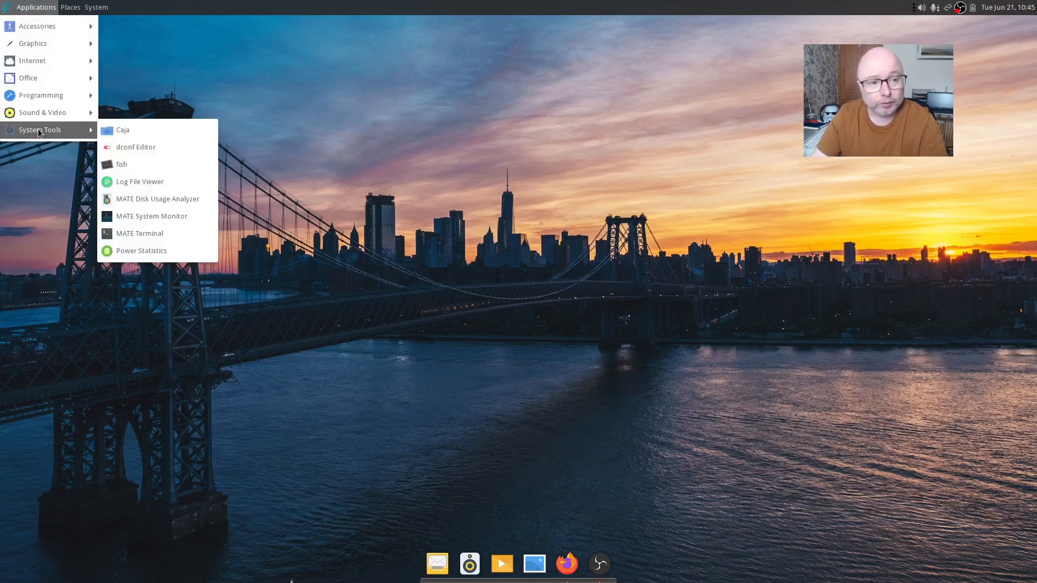
pyautogui.click(150, 218)
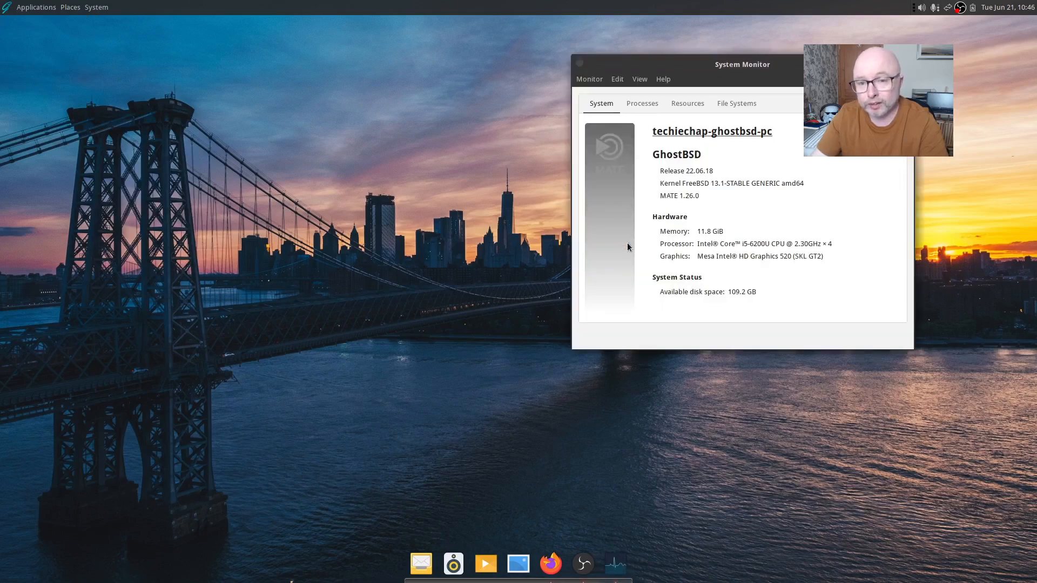
pyautogui.moveTo(698, 59); pyautogui.dragTo(784, 68)
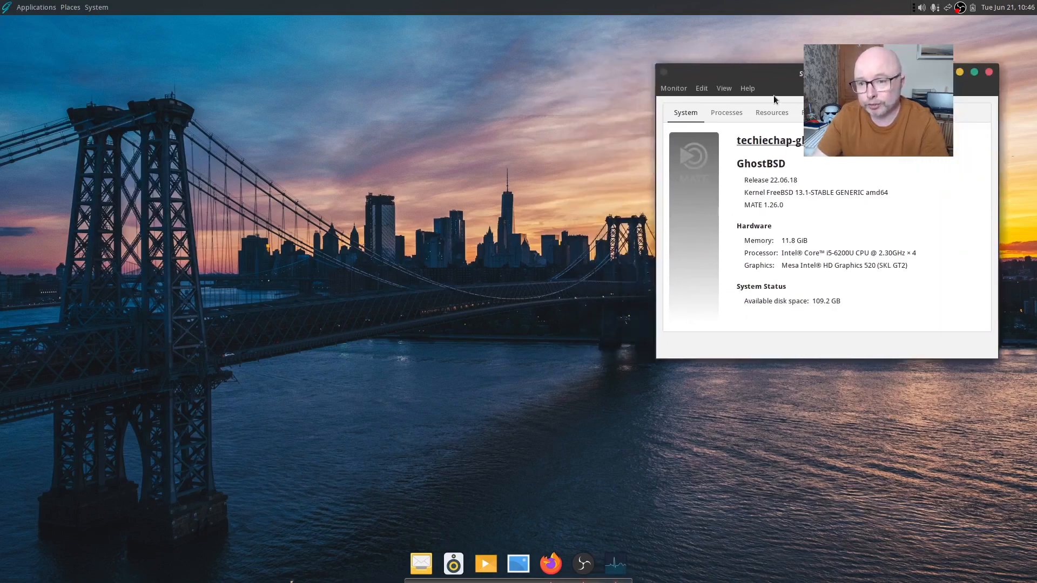
pyautogui.click(770, 112)
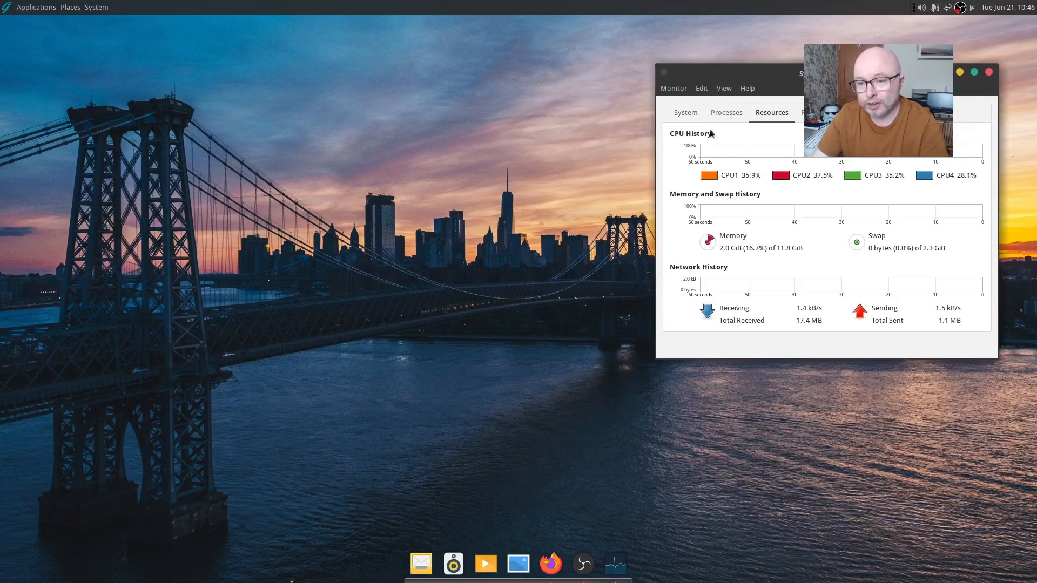
pyautogui.click(685, 112)
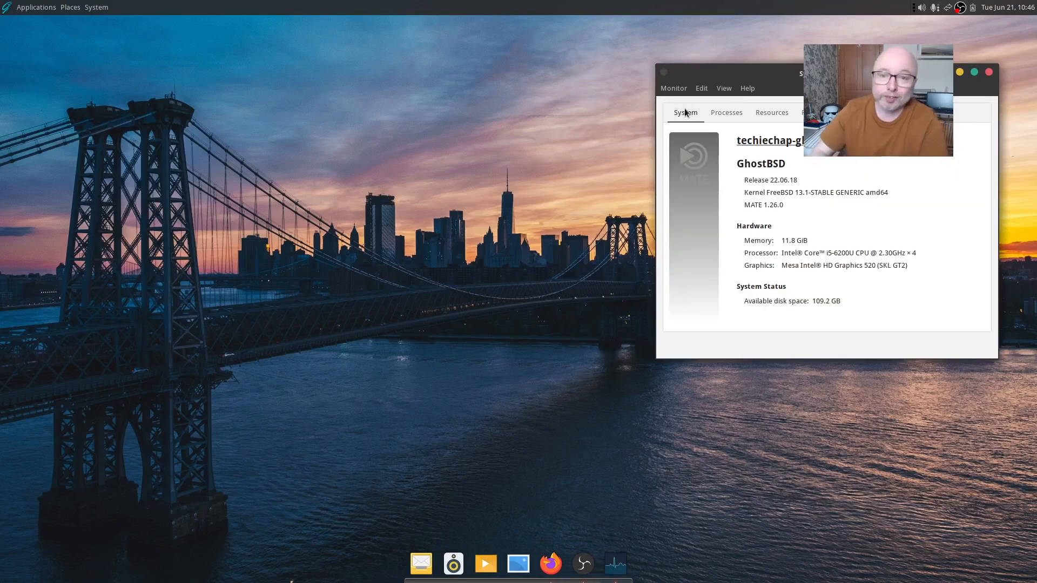